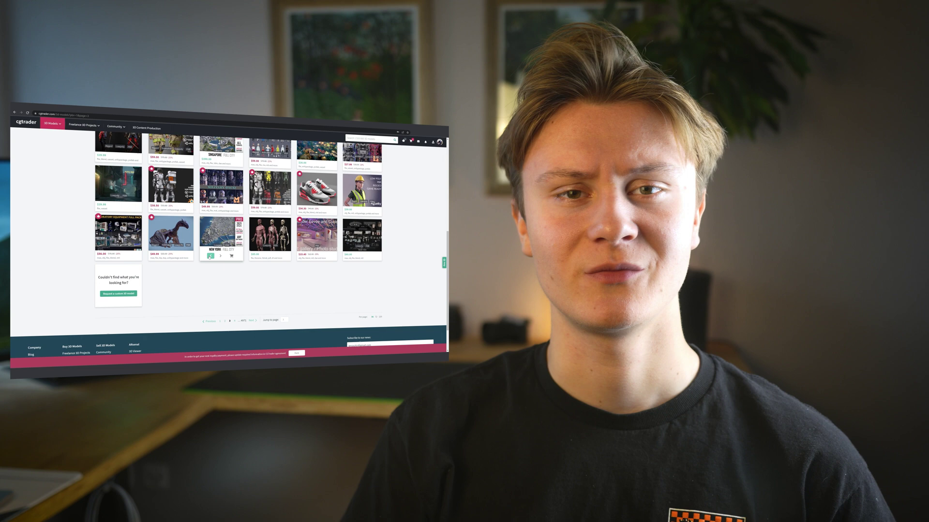
Browse the 3D model listings on CGTrader
left_click(218, 242)
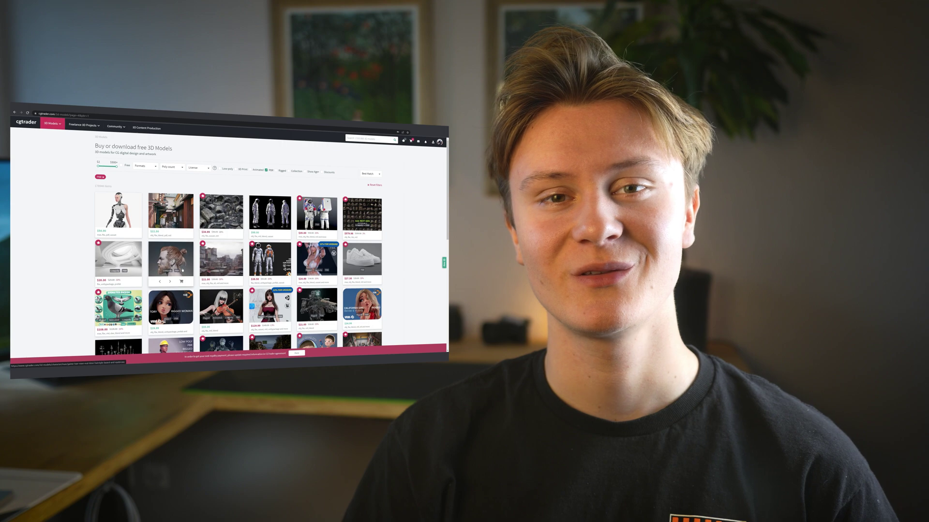
left_click(213, 211)
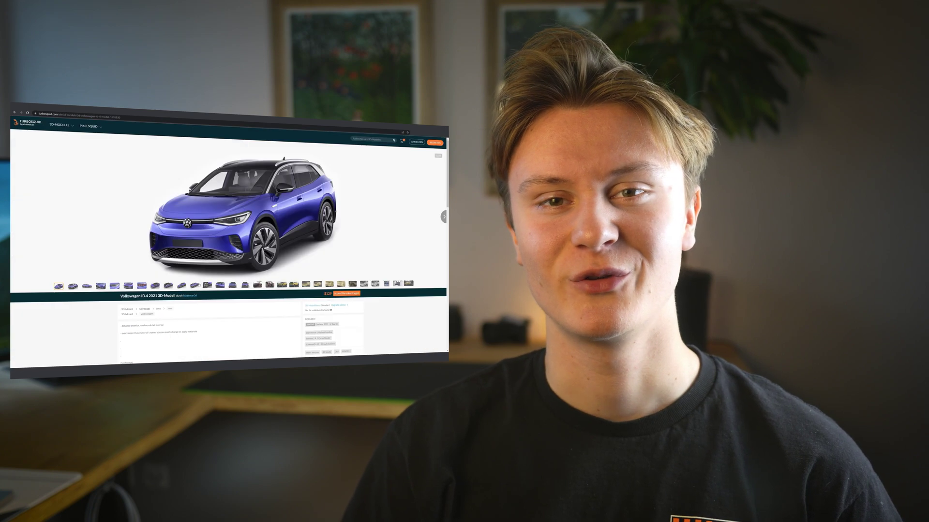
View several preview images of the Volkswagen ID.4 2021 model on TurboSquid
left_click(196, 285)
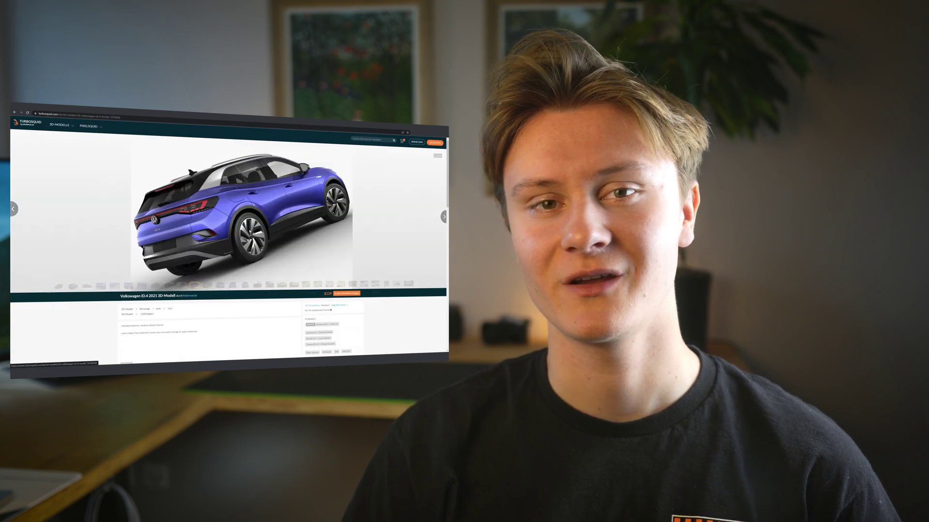
left_click(444, 217)
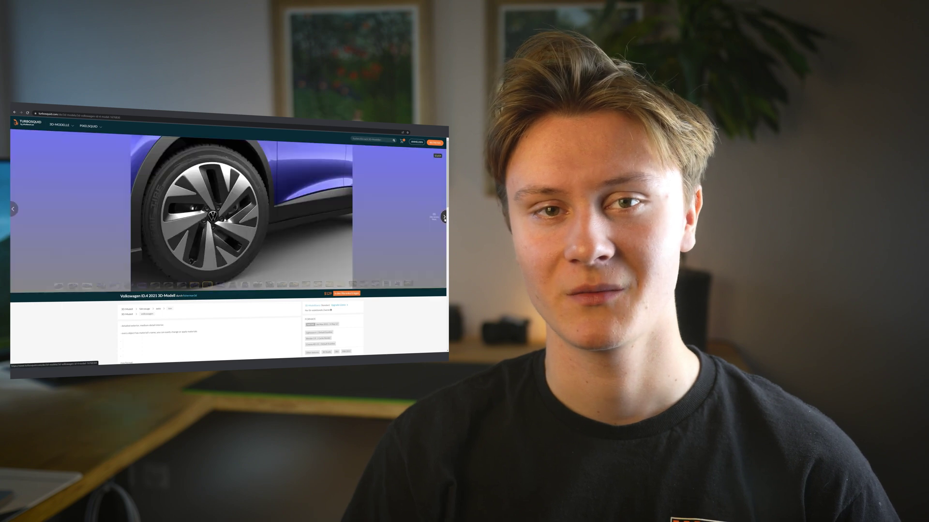
left_click(444, 218)
left_click(443, 217)
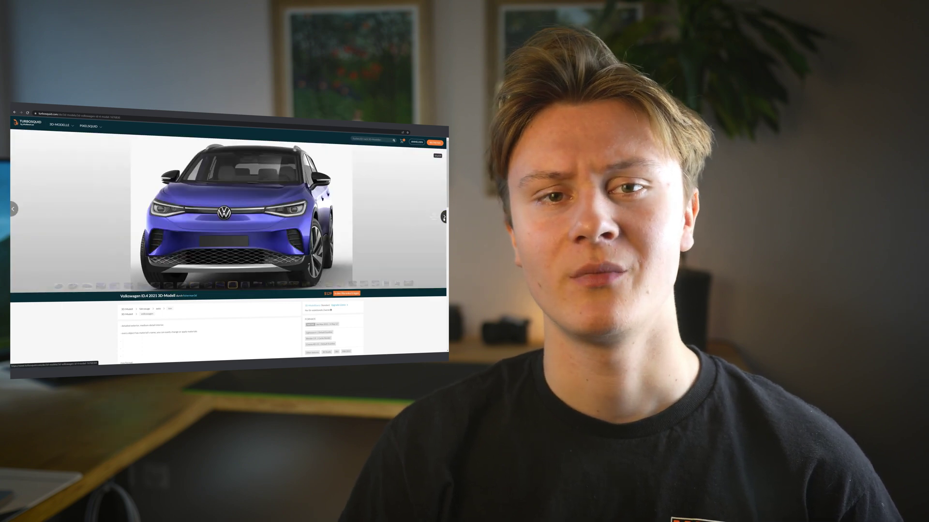
left_click(444, 217)
left_click(444, 217)
scroll(227, 232, "down", 2)
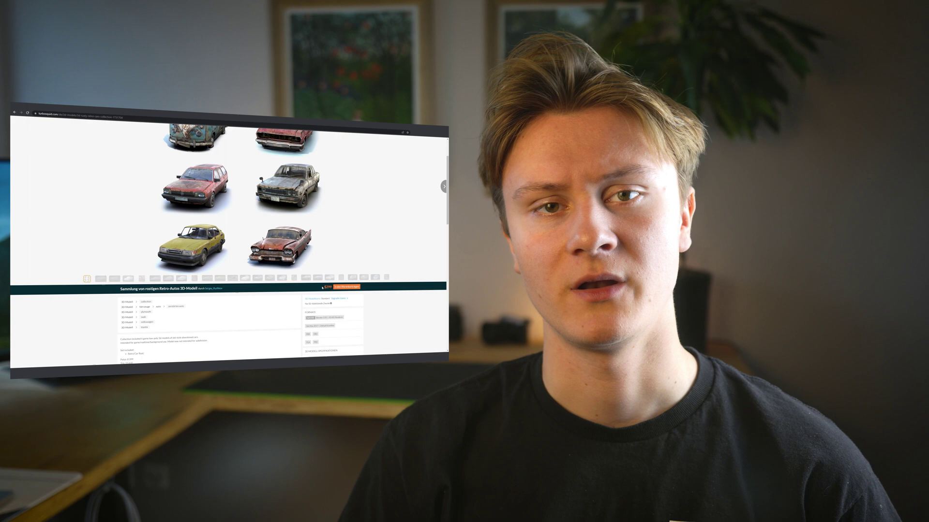
View the clean, wireframe and texture-map previews in the rusty retro car collection on TurboSquid
scroll(227, 232, "up", 2)
left_click(183, 333)
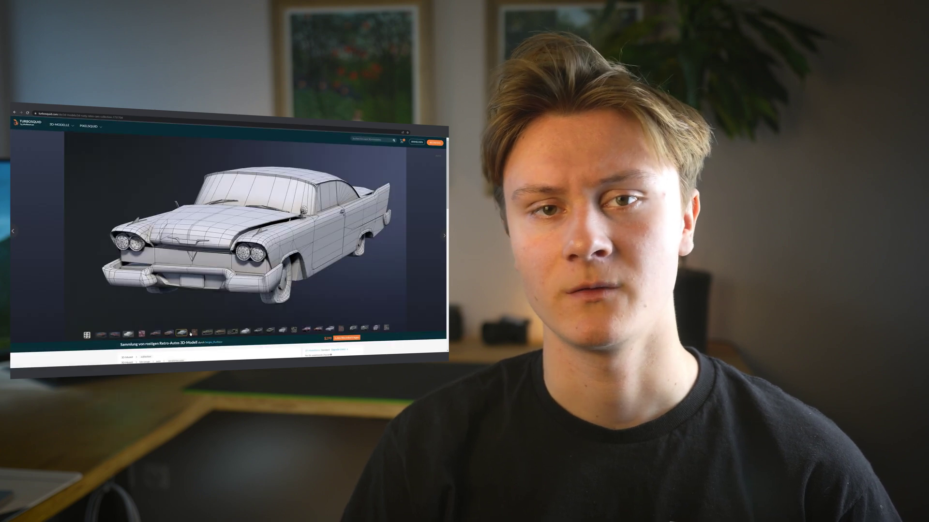
left_click(195, 333)
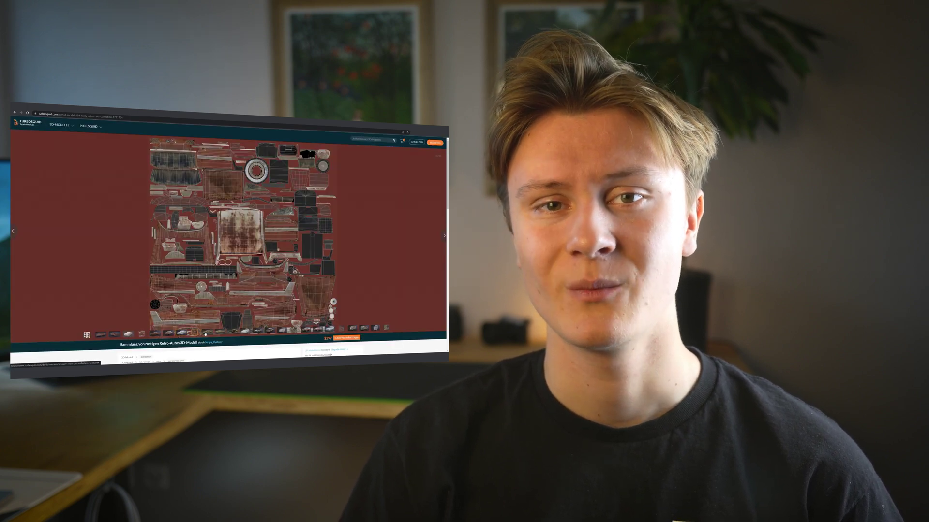
left_click(206, 333)
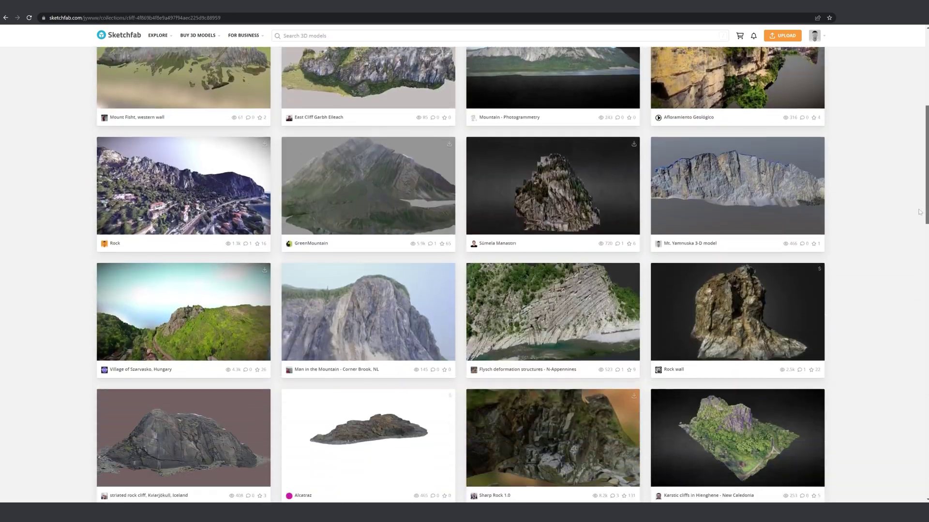
Browse the Sketchfab cliff collection and highlight the licence entry of the Í Ergidali í Hovi model
scroll(902, 377, "down", 20)
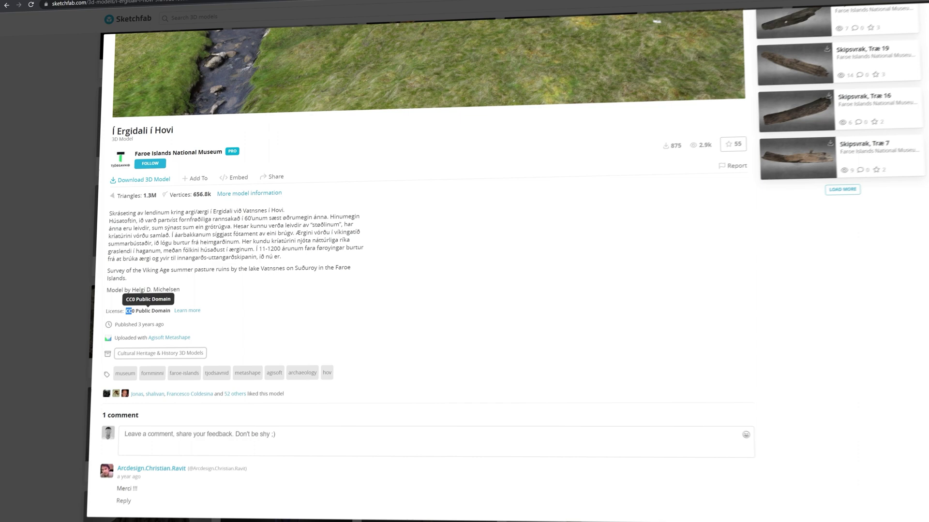
left_click_drag(123, 313, 144, 313)
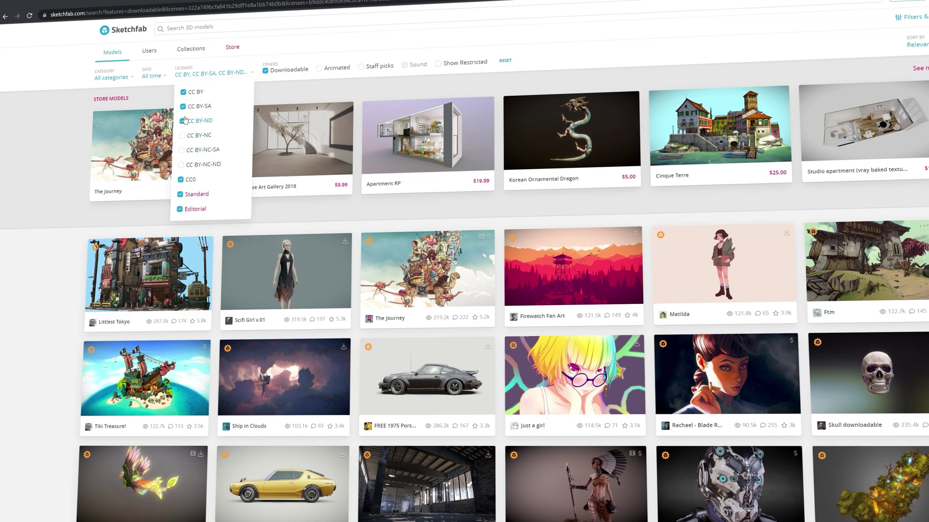
Exclude the Standard and Editorial licences from the downloadable Sketchfab models and browse the filtered results
left_click(180, 194)
left_click(180, 209)
scroll(481, 395, "down", 6)
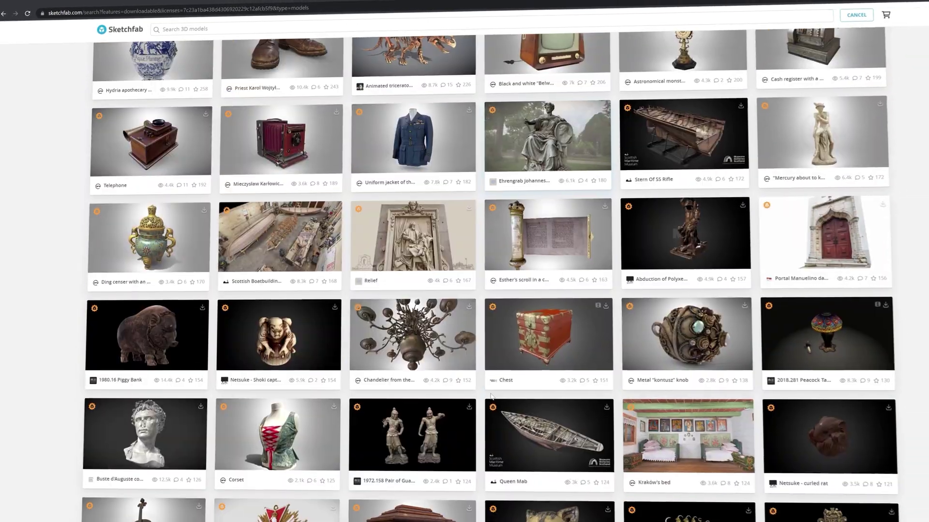
scroll(481, 394, "down", 15)
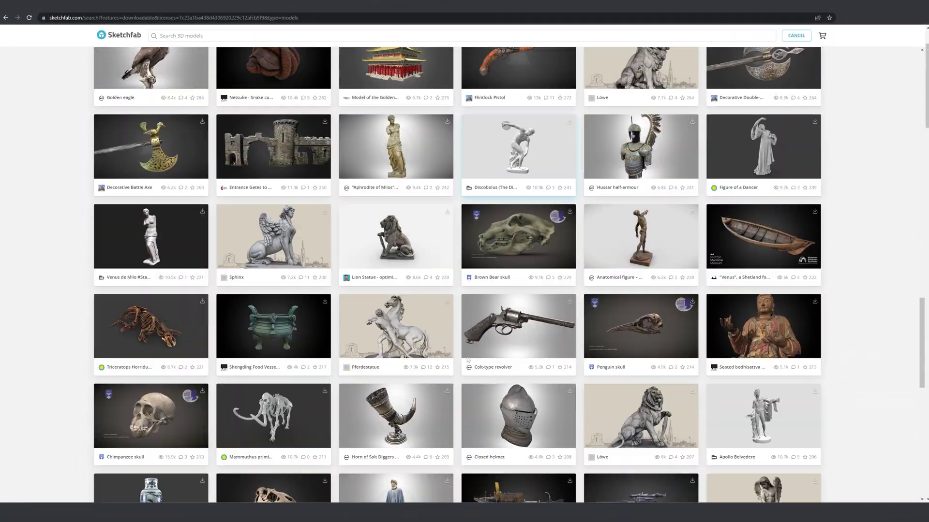
scroll(468, 361, "down", 15)
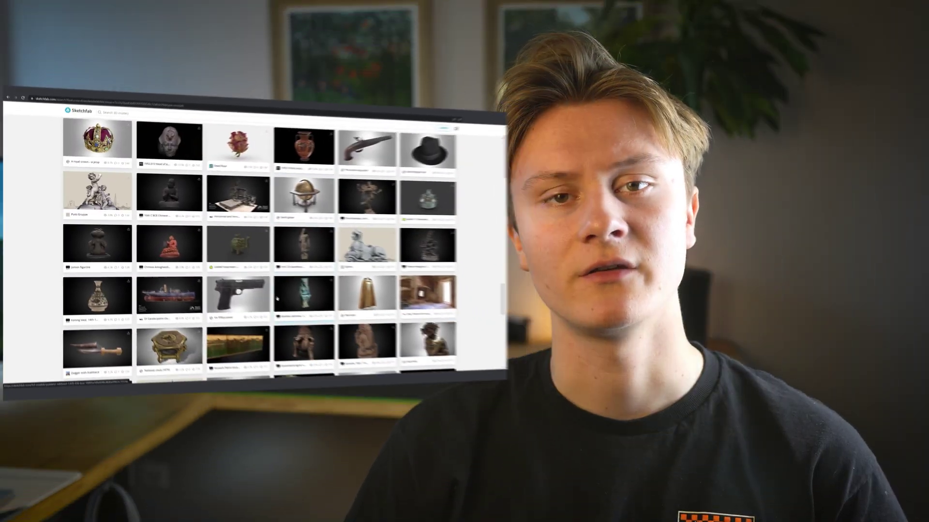
scroll(248, 289, "down", 15)
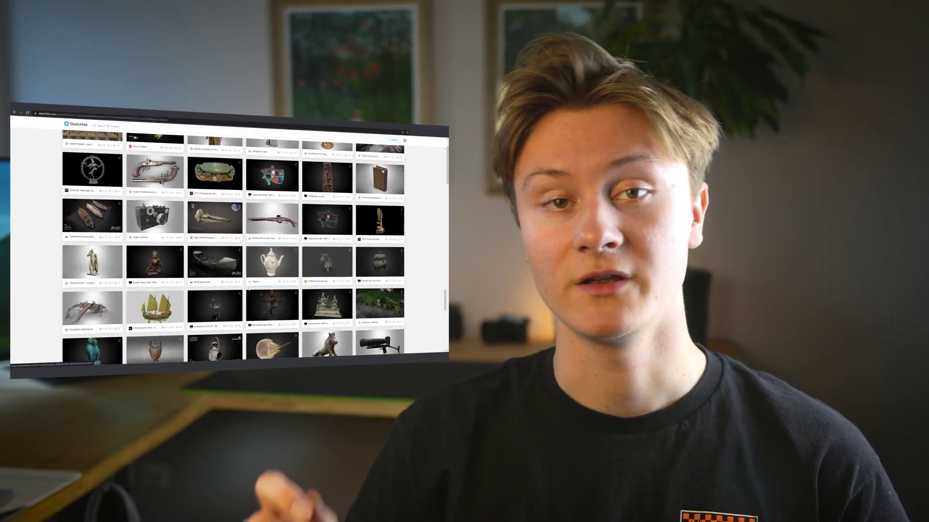
scroll(248, 289, "down", 15)
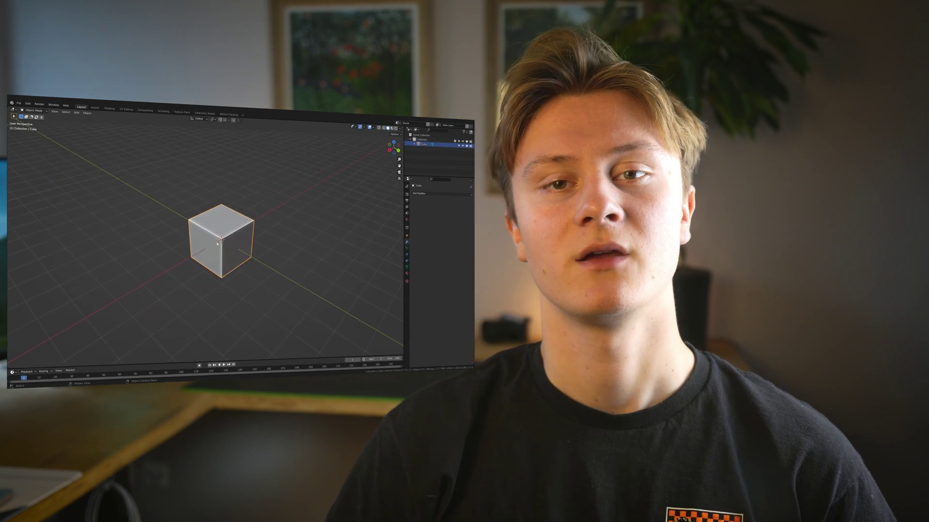
Add a circle mesh in Blender and scale it to fit inside the cube's outline as seen from above
key("shift+a")
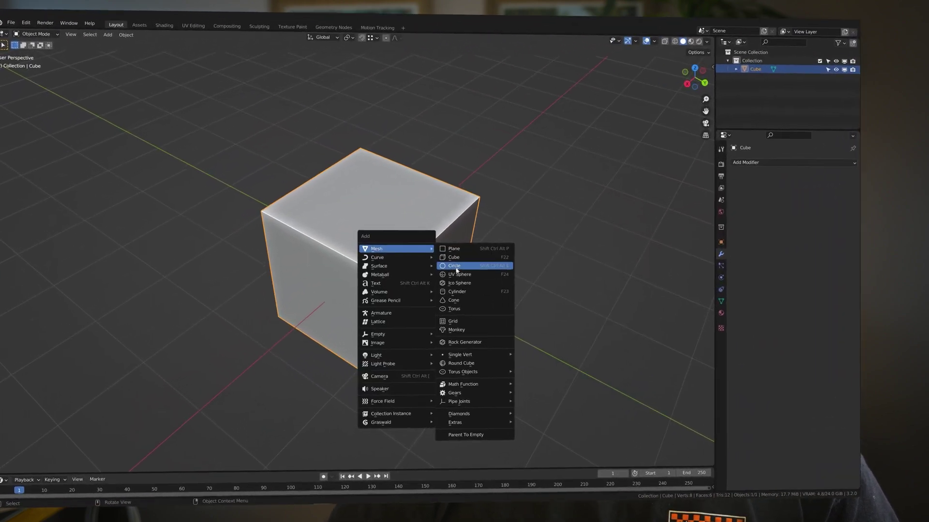
left_click(465, 265)
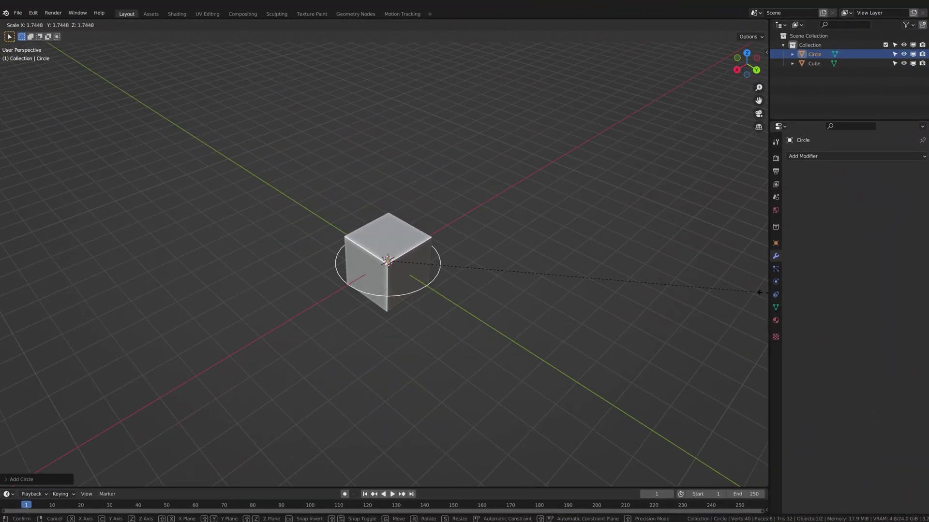
key("s")
right_click(508, 227)
middle_click_drag(459, 219, 538, 241)
scroll(532, 266, "up", 5)
key("s")
left_click(509, 269)
Cut the circle's outline into the cube with Knife Project from the top orthographic view
key("Tab")
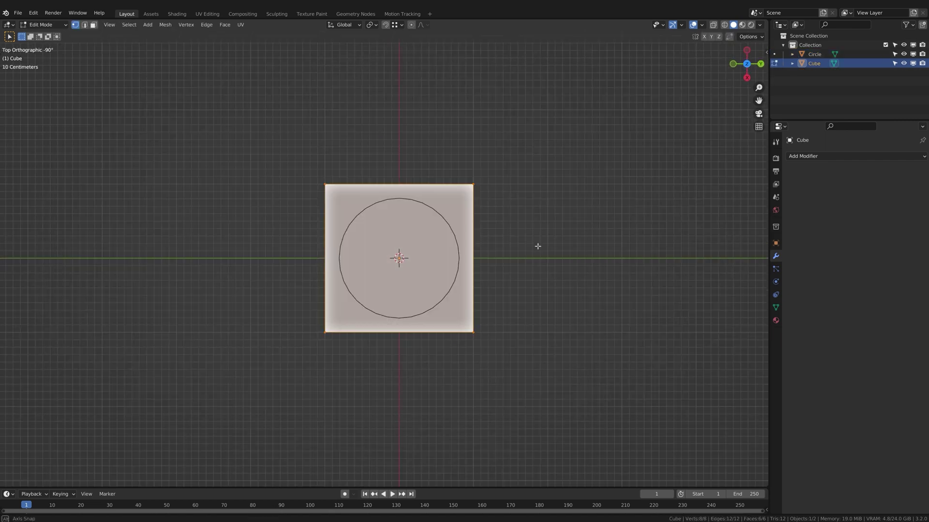
left_click(759, 129)
left_click(760, 129)
left_click(812, 55)
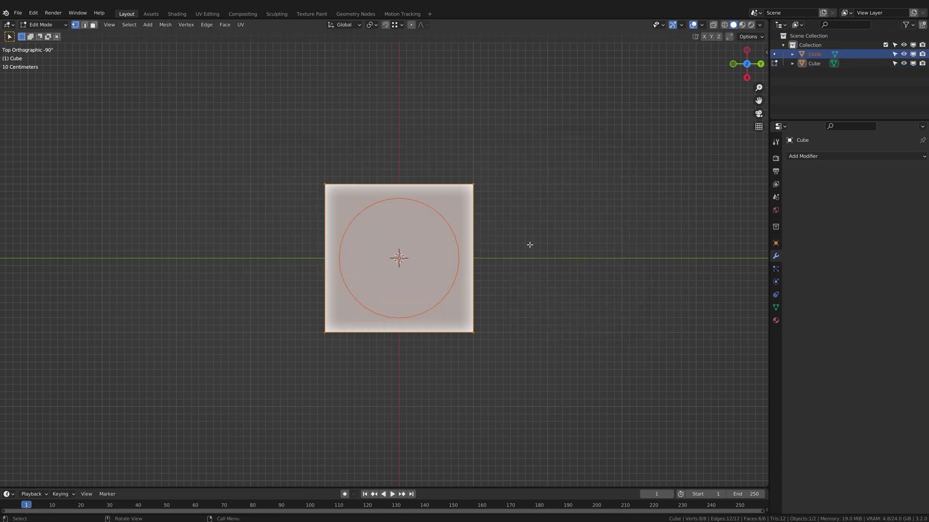
key("F3")
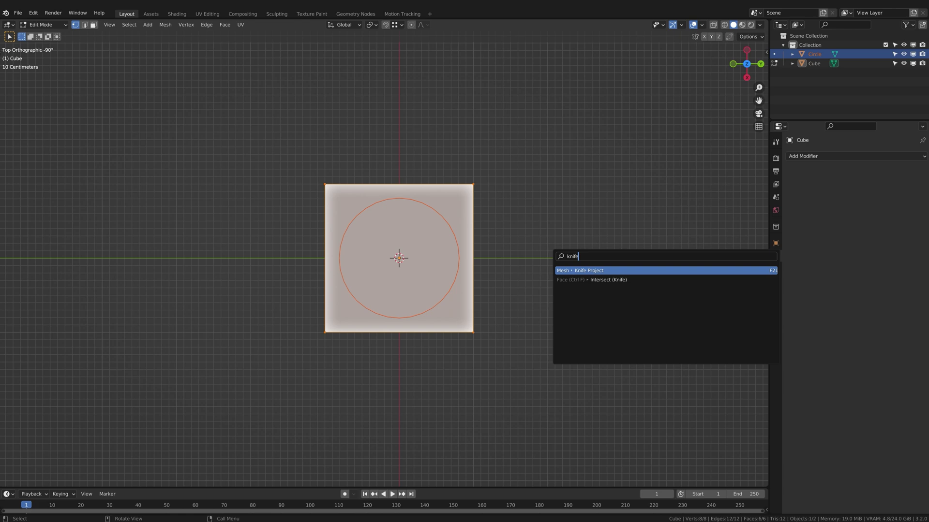
key("Return")
Delete the circle object used as the cutter
middle_click_drag(551, 274, 431, 228)
key("Delete")
left_click(441, 242)
Extrude the circular face on top of the cube upward into a cylinder
key("Tab")
key("3")
left_click(435, 227)
scroll(511, 261, "up", 1)
middle_click_drag(521, 276, 446, 262)
scroll(512, 261, "down", 4)
key("e")
left_click(481, 276)
Bevel the edge loop where the cylinder meets the cube, using multiple segments
scroll(446, 262, "up", 4)
scroll(450, 284, "up", 3)
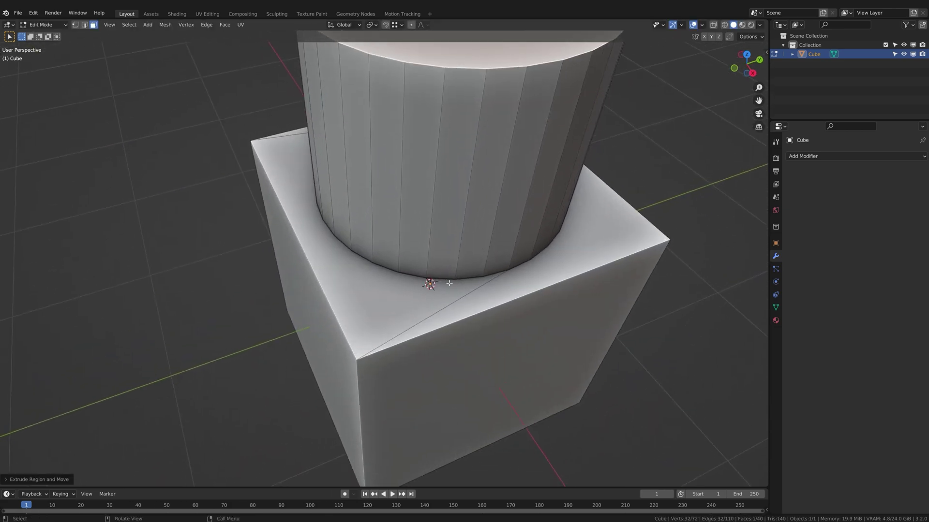
key("Return")
middle_click_drag(356, 320, 510, 234)
key("2")
scroll(510, 234, "down", 2)
left_click(449, 273, "alt")
middle_click_drag(449, 274, 472, 274)
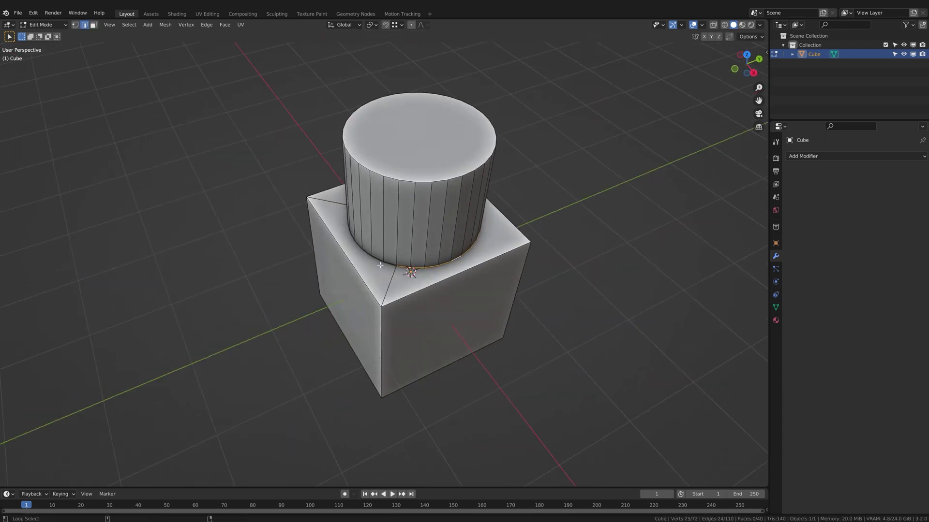
left_click(375, 264, "alt+shift")
scroll(456, 273, "up", 1)
key("ctrl+b")
scroll(523, 286, "up", 6)
left_click(528, 286)
Shade the cube object smooth and enable Auto Smooth for its normals
key("Tab")
right_click(475, 261)
left_click(475, 261)
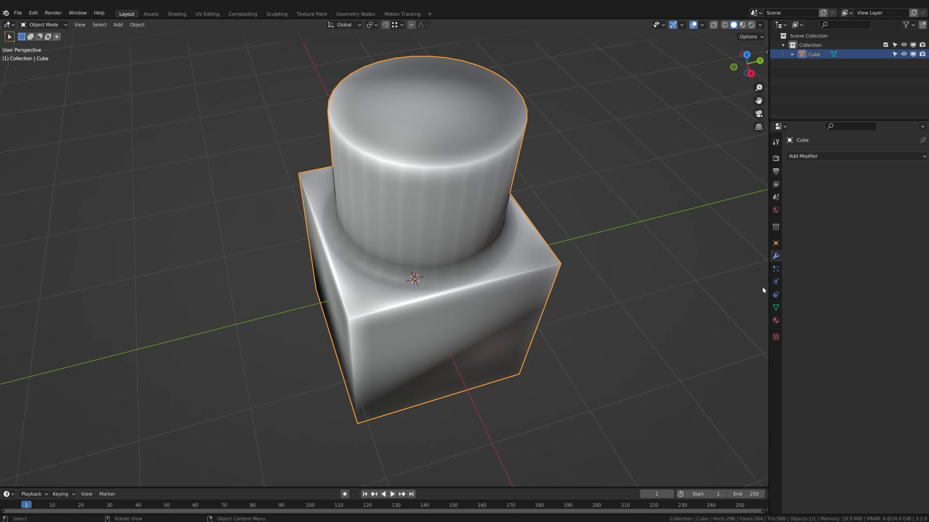
left_click(775, 307)
left_click(844, 343)
scroll(489, 257, "down", 6)
left_click(489, 257)
Cut the three-by-three grid of circles into the cube's side face with Knife Project from the right orthographic view
middle_click_drag(540, 286, 388, 223)
scroll(388, 224, "up", 5)
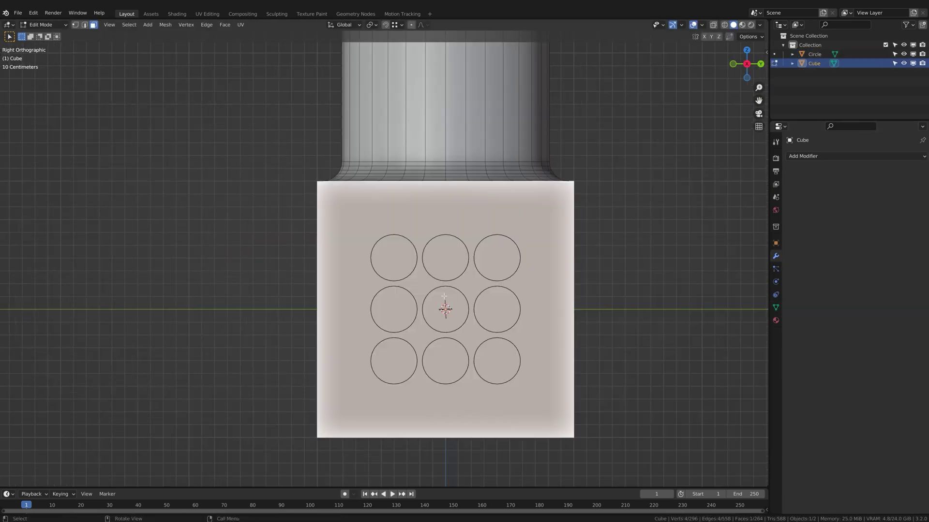
scroll(518, 300, "up", 1)
key("F3")
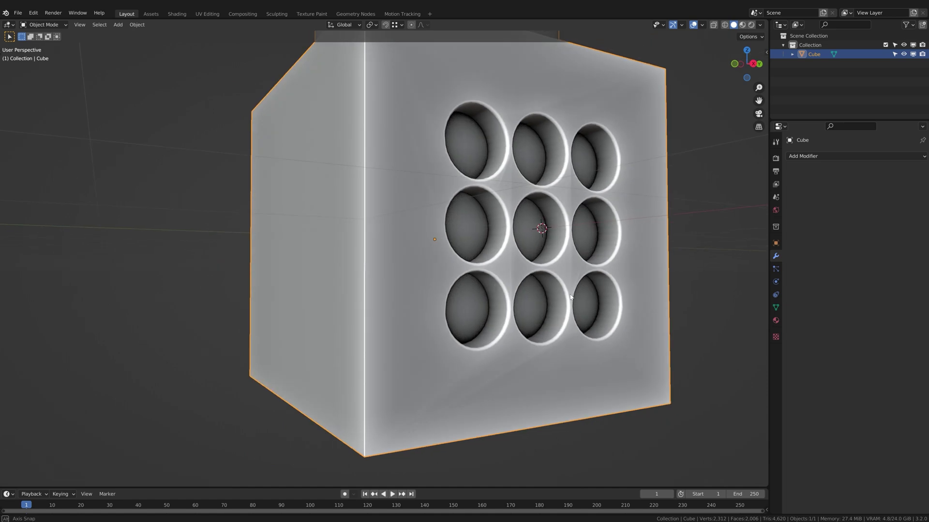
Inset the cube's side face around the nine round holes
middle_click_drag(556, 264, 580, 266)
scroll(604, 290, "up", 3)
key("i")
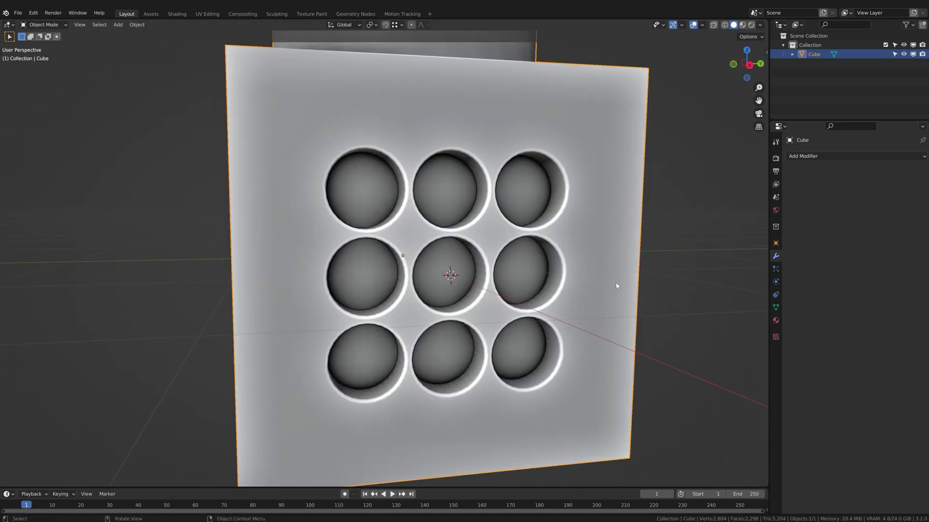
middle_click_drag(618, 286, 579, 289)
scroll(476, 292, "down", 5)
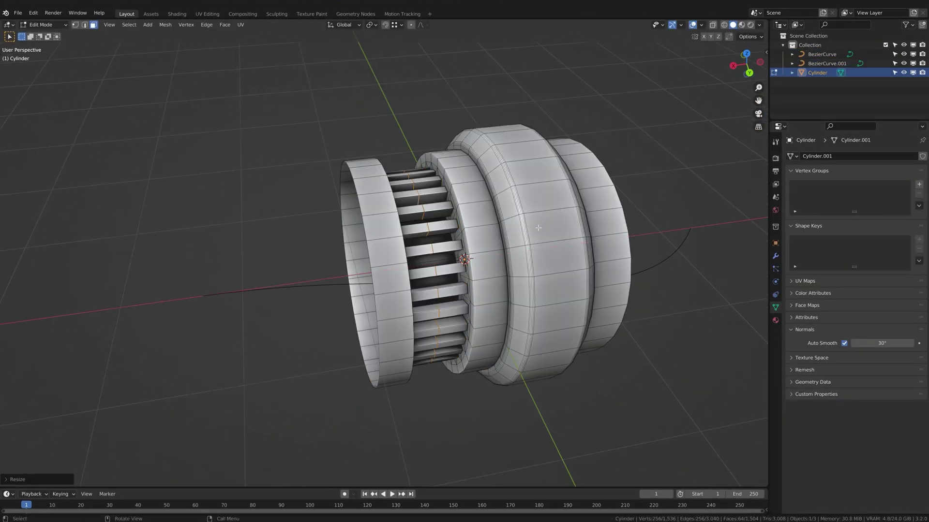
Add an Array modifier to the ribbed cylinder with a relative offset of 0, 0, 1 and a count of 5
scroll(444, 256, "down", 10)
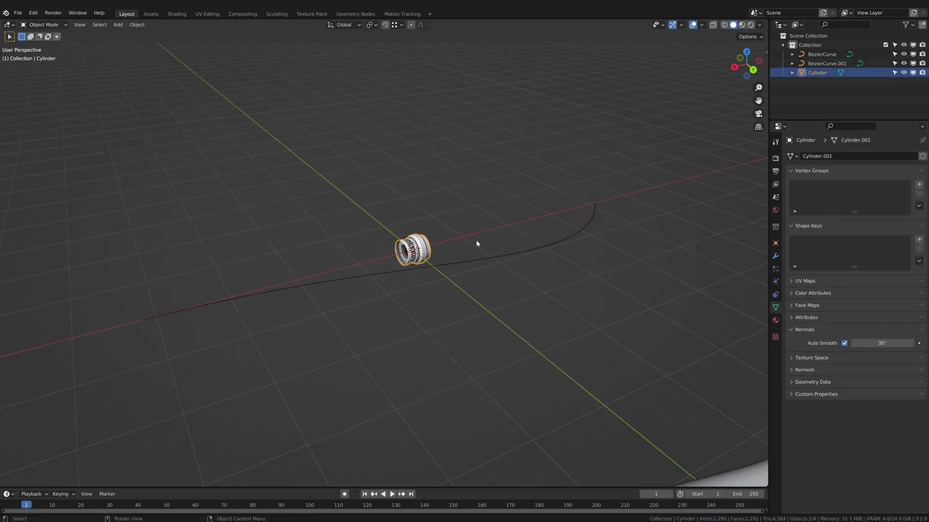
left_click(775, 255)
left_click(804, 157)
left_click(737, 182)
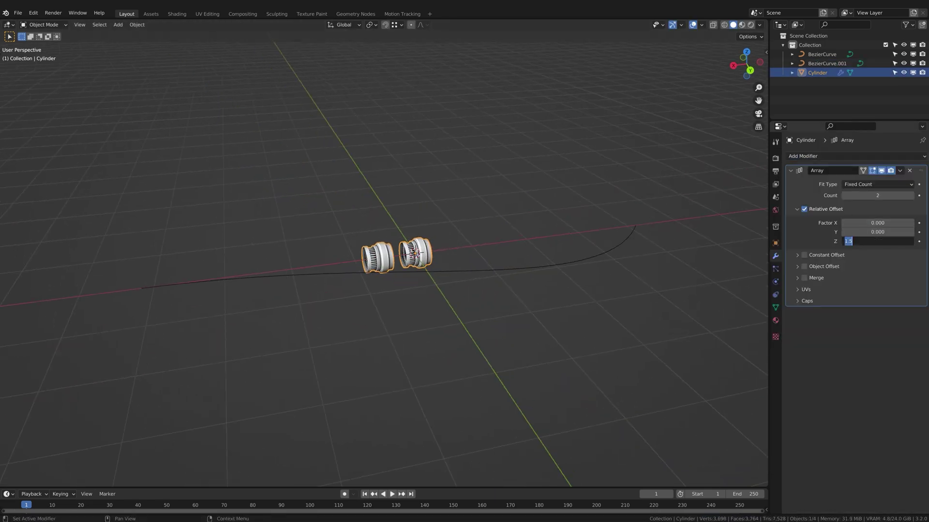
Add a Curve modifier to the ribbed cylinder and use BezierCurve.001 as its curve object
left_click(822, 159)
left_click(819, 202)
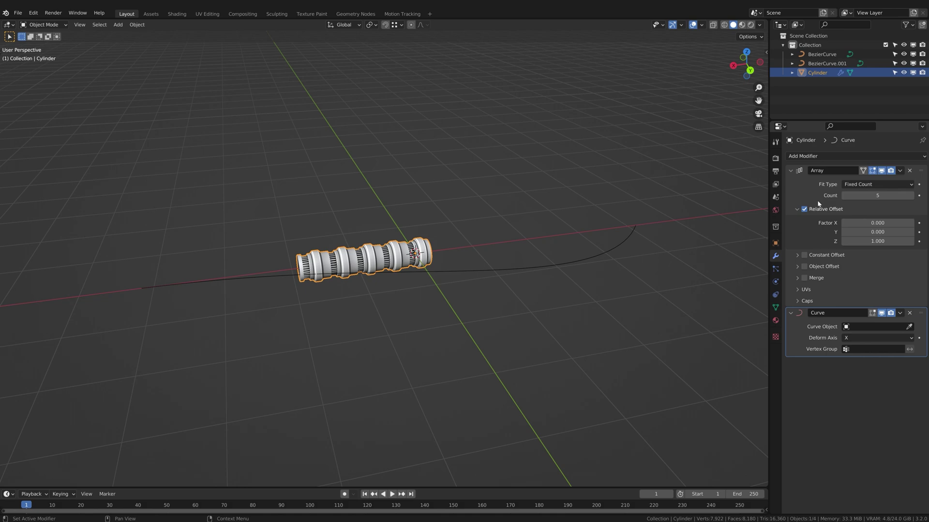
left_click(592, 251)
mouse_move(592, 252)
middle_mouse_down()
mouse_move(622, 272)
mouse_move(595, 268)
middle_mouse_up()
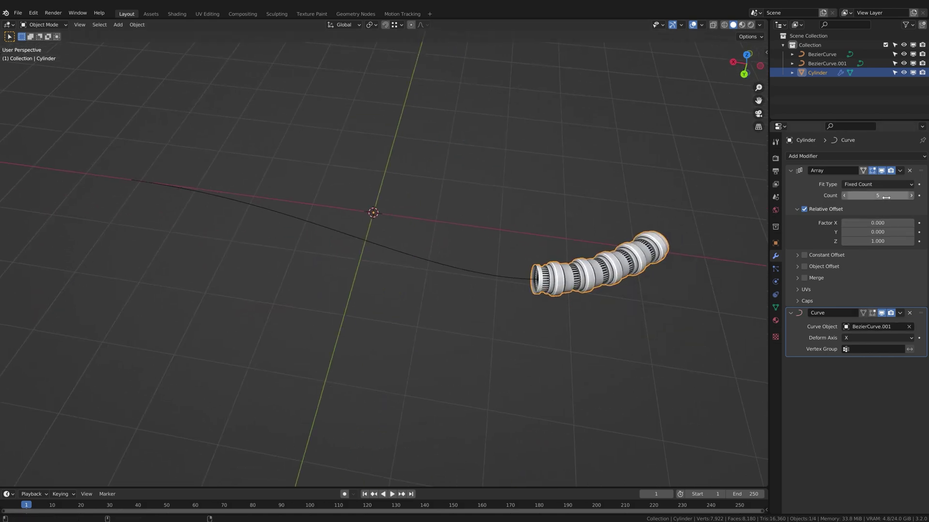
Set the Array modifier's count to 18 so the segments extend along the curve
mouse_move(885, 197)
left_mouse_down()
mouse_move(914, 197)
mouse_move(875, 195)
left_mouse_up()
scroll(362, 263, "down", 2)
middle_click_drag(363, 263, 389, 263)
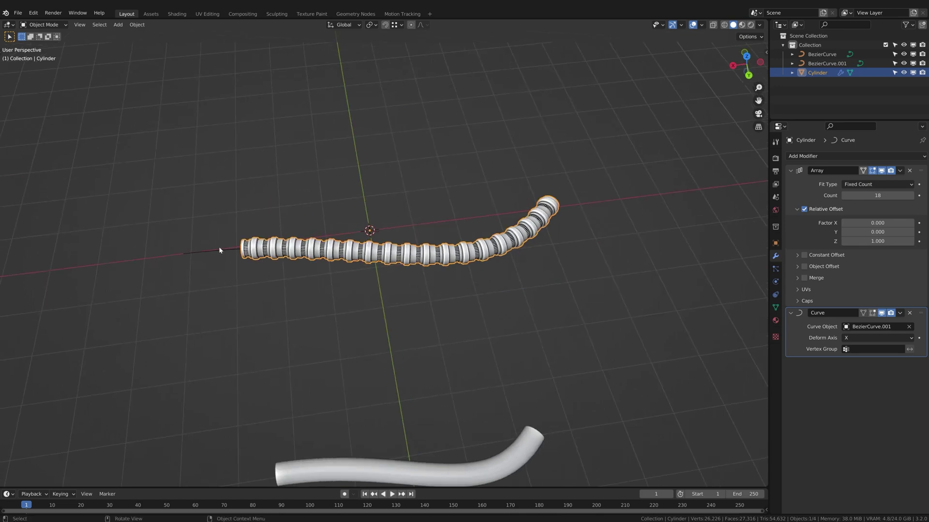
Move the end control point of BezierCurve.001 to bend the ribbed hose into a new shape
left_click(219, 246)
key("Tab")
middle_click_drag(309, 265, 263, 264)
left_click(232, 174)
key("g")
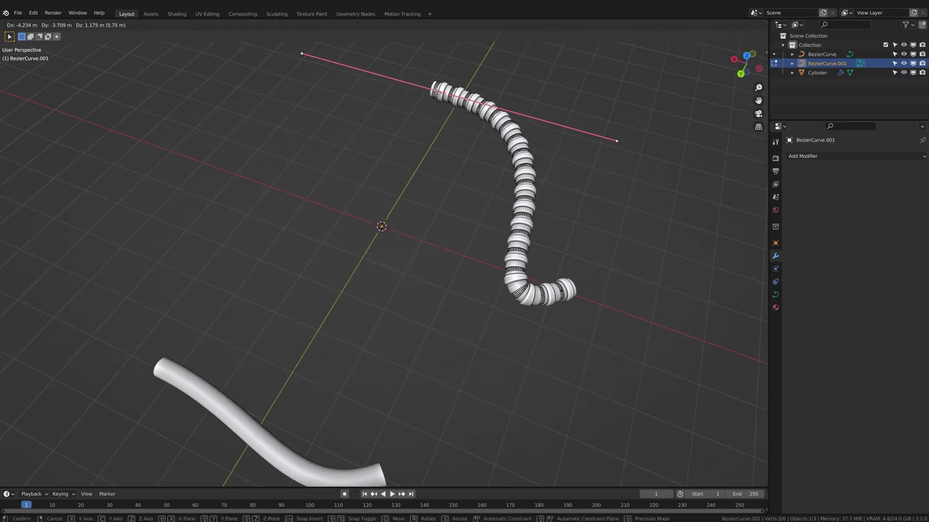
left_click(258, 297)
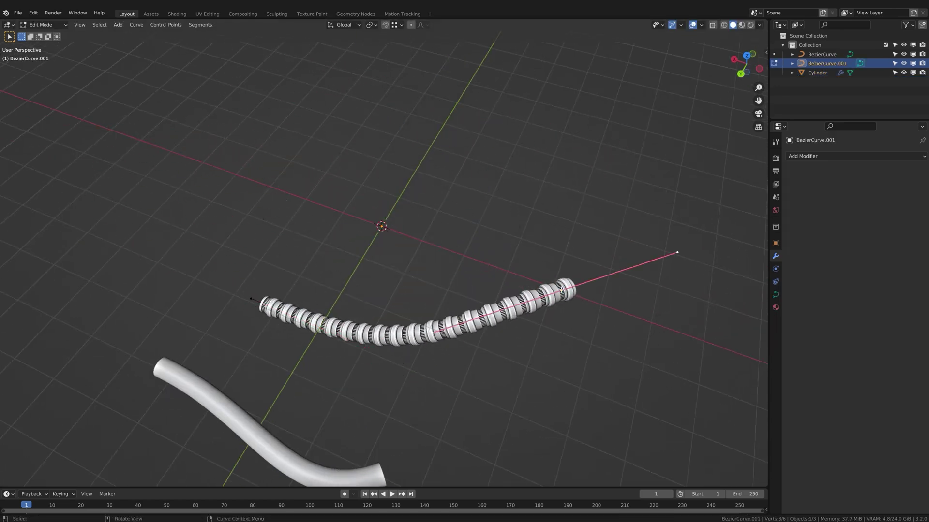
Reshape the ribbed hose by moving a control-point handle of BezierCurve.001, and start duplicating the base cylinder segment's mesh
left_click(431, 328)
key("g")
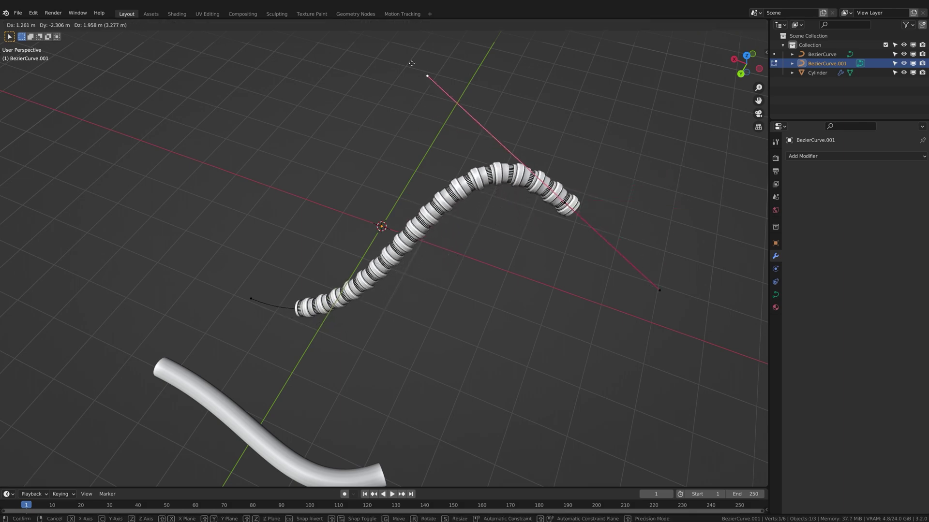
left_click(327, 92)
middle_click_drag(398, 226, 415, 208)
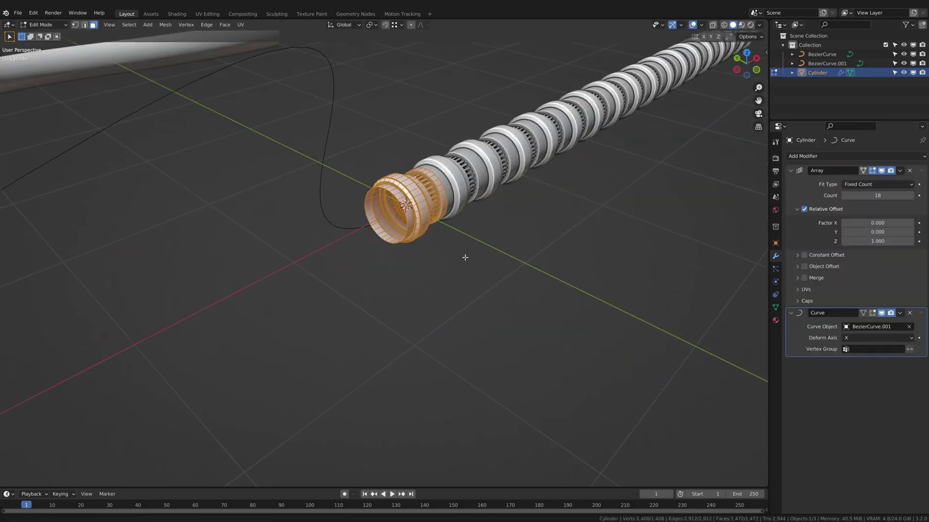
key("shift+d")
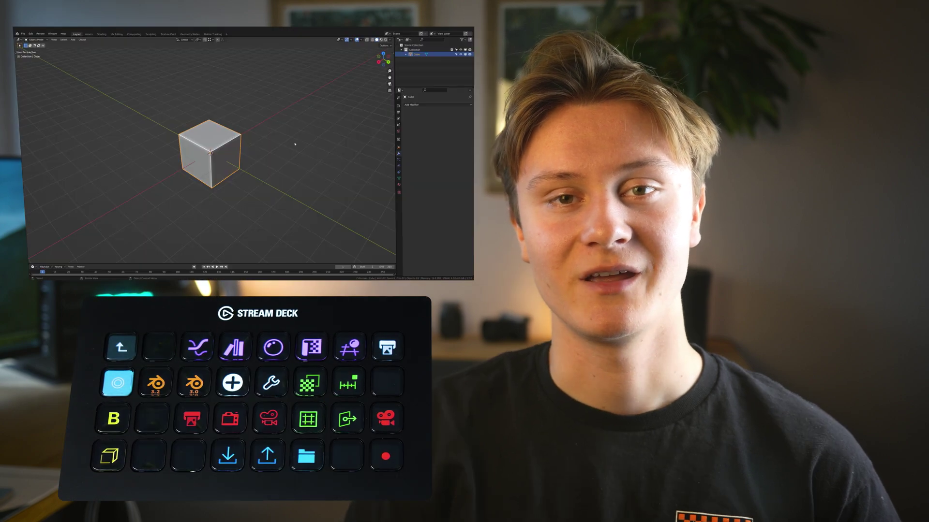
Add a camera to the cube scene aligned with the current viewing angle
middle_click_drag(294, 144, 261, 154)
key("ctrl+alt+KP_0")
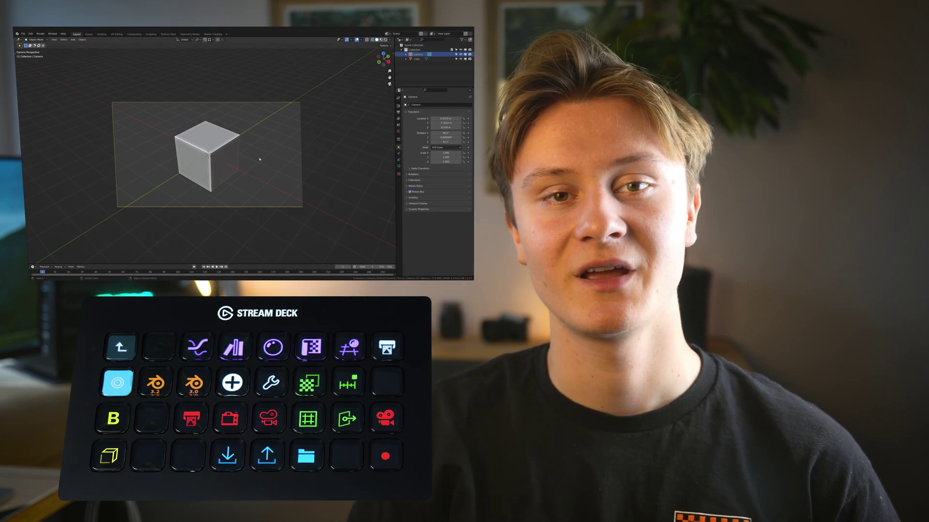
middle_click_drag(194, 163, 222, 160)
left_click(224, 161)
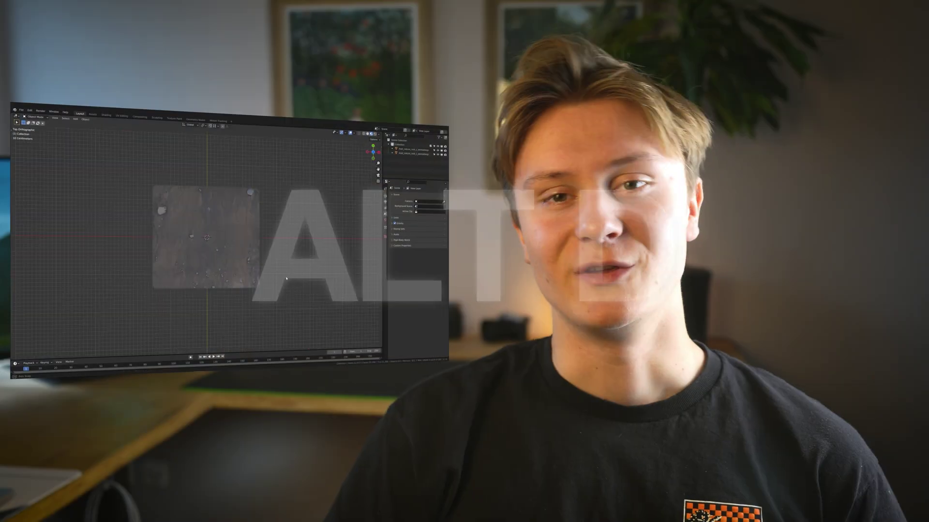
Duplicate the rock ground tile repeatedly, placing the copies edge to edge to build a grid of eight by four tiles
key("alt+d")
key("x")
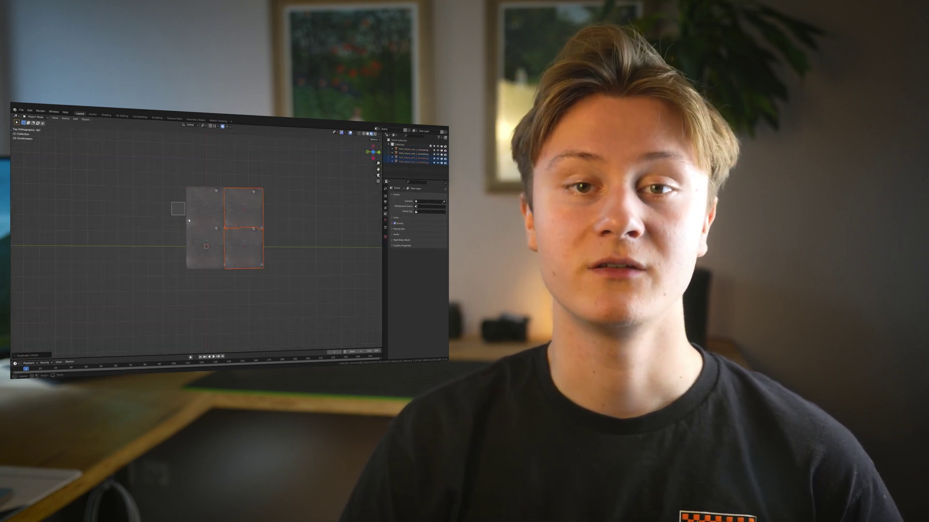
key("shift+d")
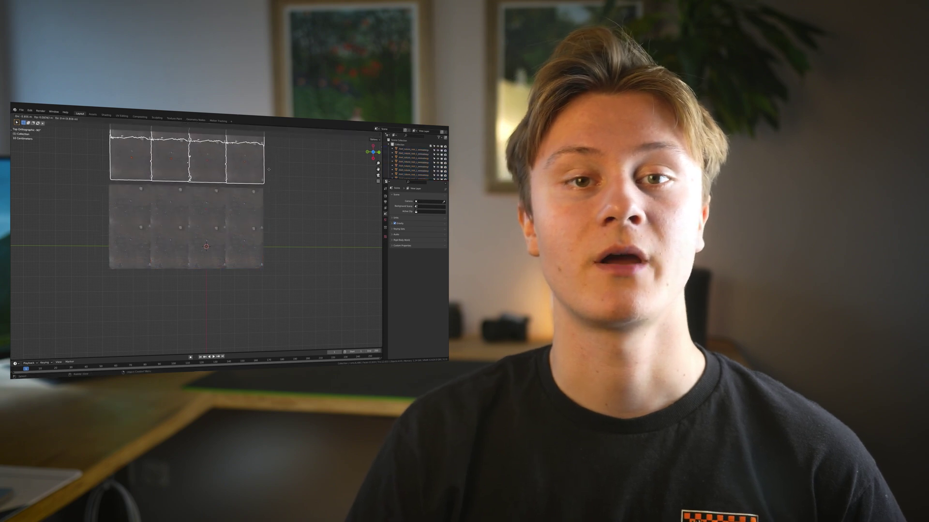
left_click(268, 177)
scroll(260, 200, "down", 5)
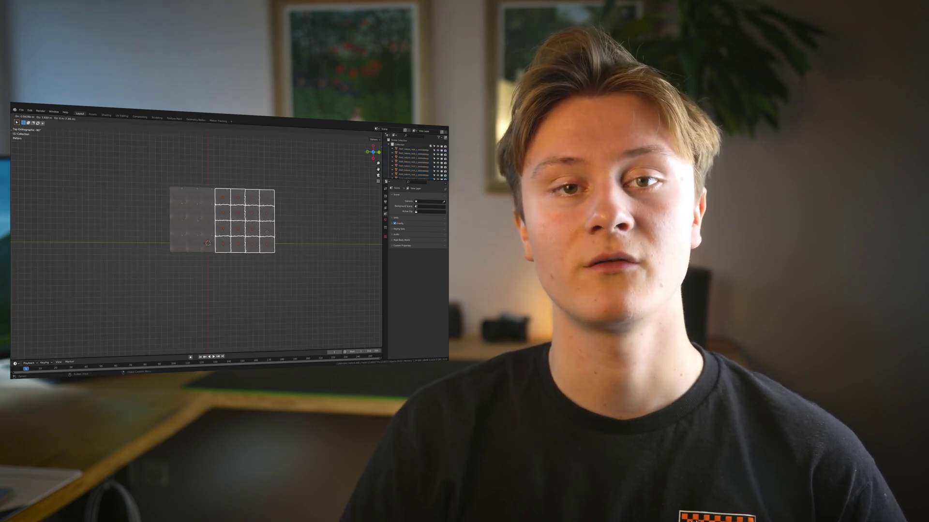
left_click(277, 230)
Repeatedly select the whole tile grid and place linked duplicates beside it until it forms 16 by 16 tiles
left_click_drag(131, 169, 304, 255)
key("alt+d")
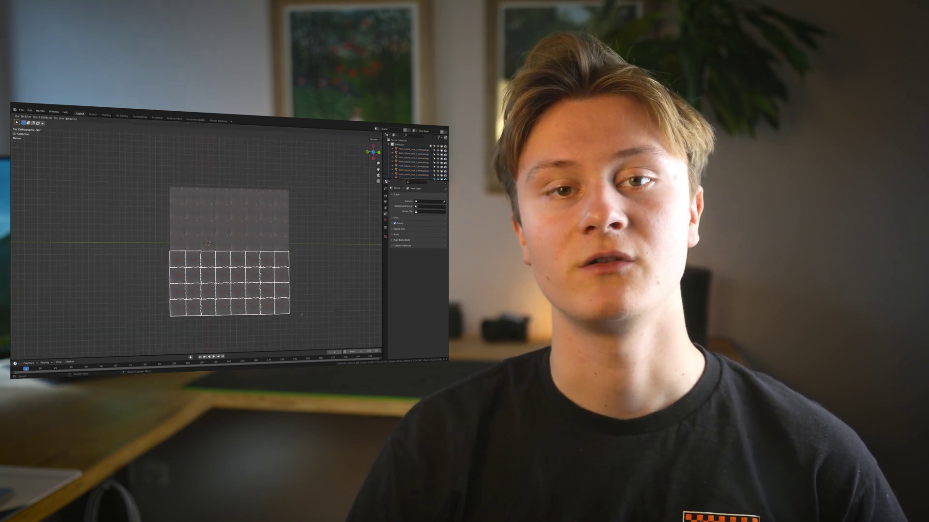
left_click(247, 317)
left_click_drag(138, 177, 296, 317)
key("alt+d")
left_click(177, 316)
scroll(178, 290, "down", 3)
left_click_drag(83, 203, 256, 285)
key("alt+d")
left_click(257, 213)
scroll(232, 208, "down", 2)
Extend the rock ground to 32 by 32 tiles with two more linked duplications of the whole grid
left_click_drag(138, 159, 242, 292)
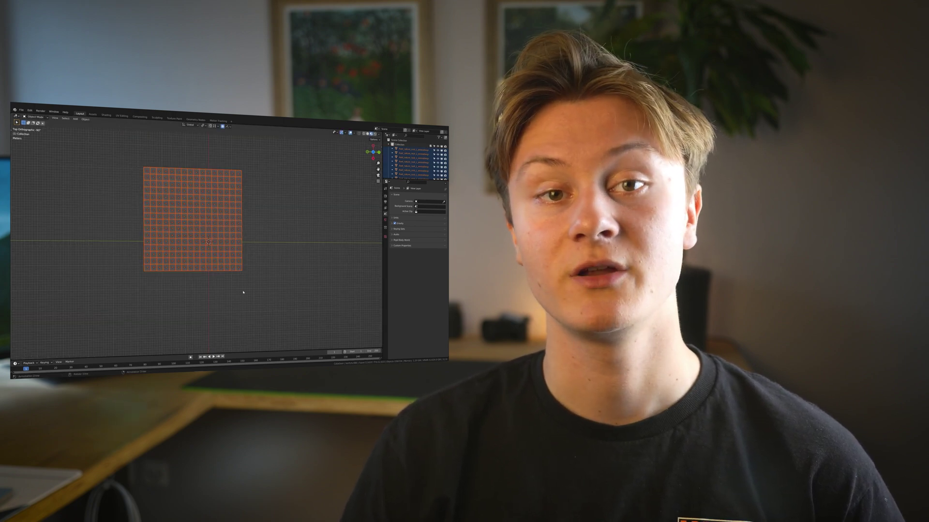
key("alt+d")
left_click(330, 287)
left_click_drag(106, 160, 284, 294, "shift")
key("alt+d")
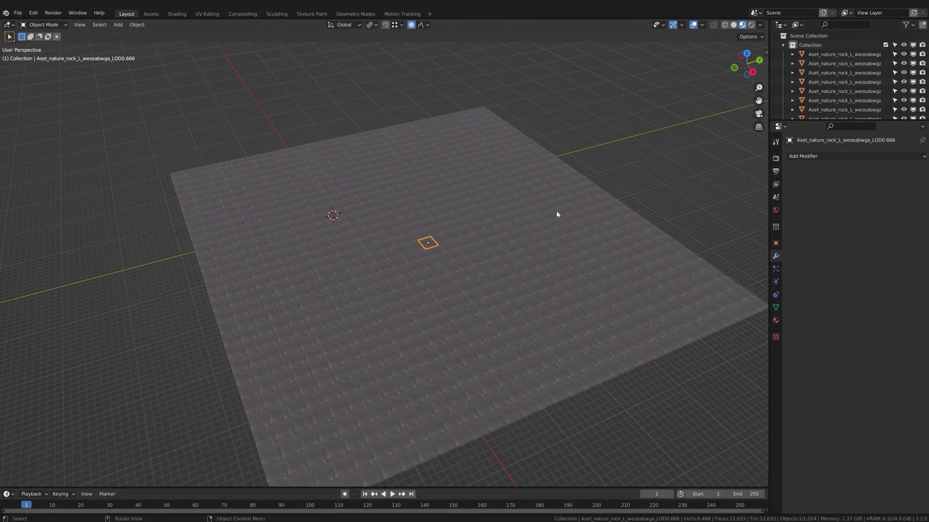
Rotate the selected rock tile around Z with proportional editing to vary the surrounding tiles, and scale them the same way
key("r")
key("z")
left_click(378, 200)
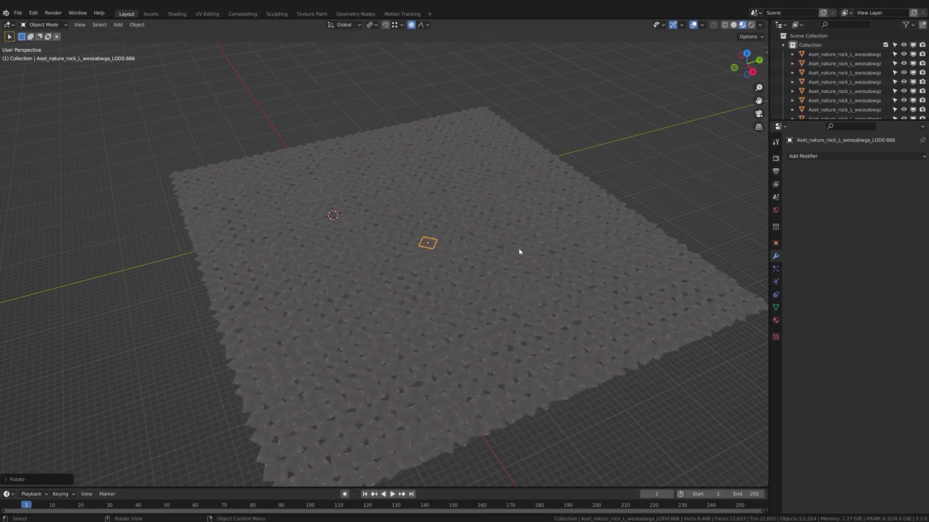
middle_click_drag(518, 249, 508, 240)
scroll(508, 239, "down", 1)
key("s")
left_click(644, 247)
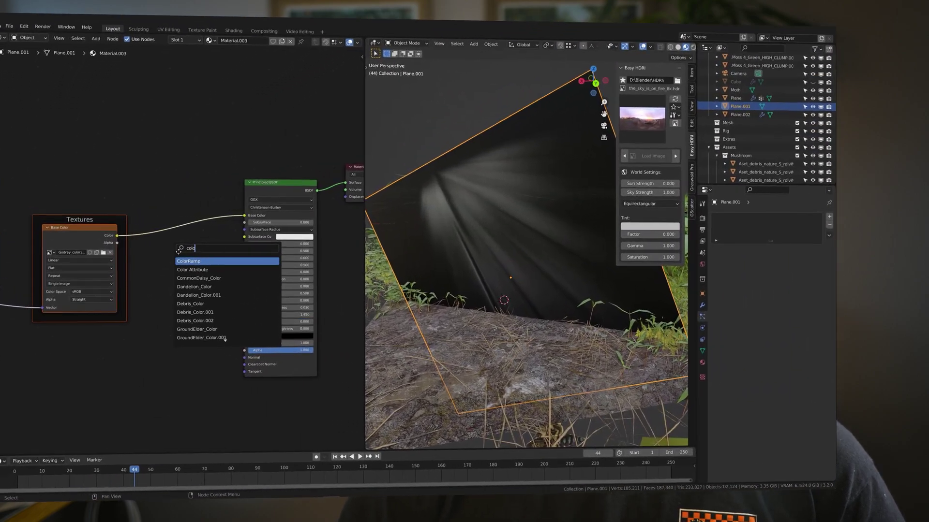
Insert a ColorRamp node between the god ray texture and the shader's Base Color, and make its bright stop light orange
key("Return")
left_click(172, 237)
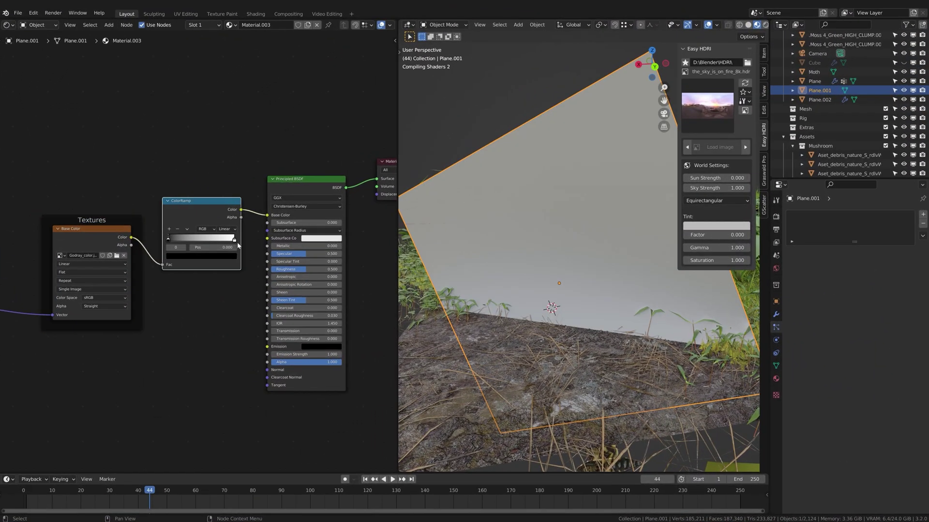
left_click(169, 233)
left_click(146, 246)
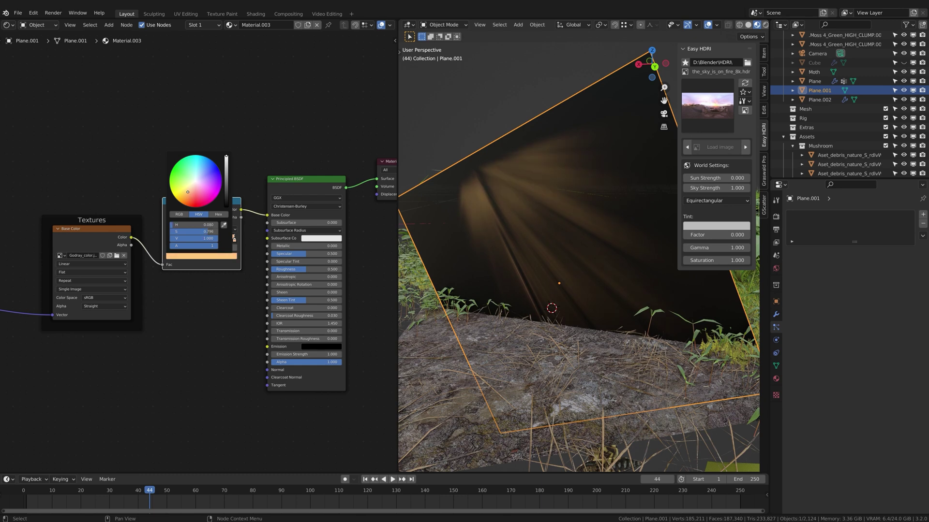
Insert a Vector Math node between the ColorRamp's colour output and the shader's Emission input, and open its operation choices
middle_click_drag(130, 240, 131, 209)
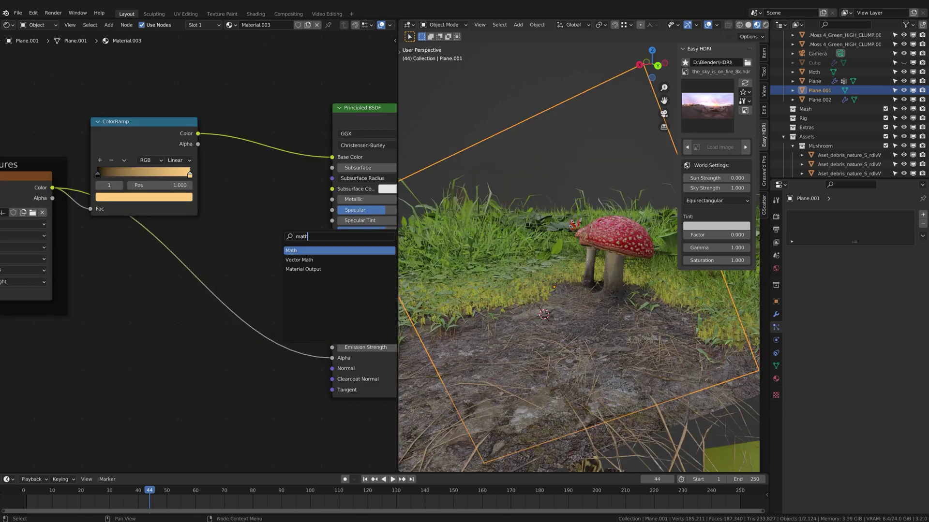
key("Down")
key("Return")
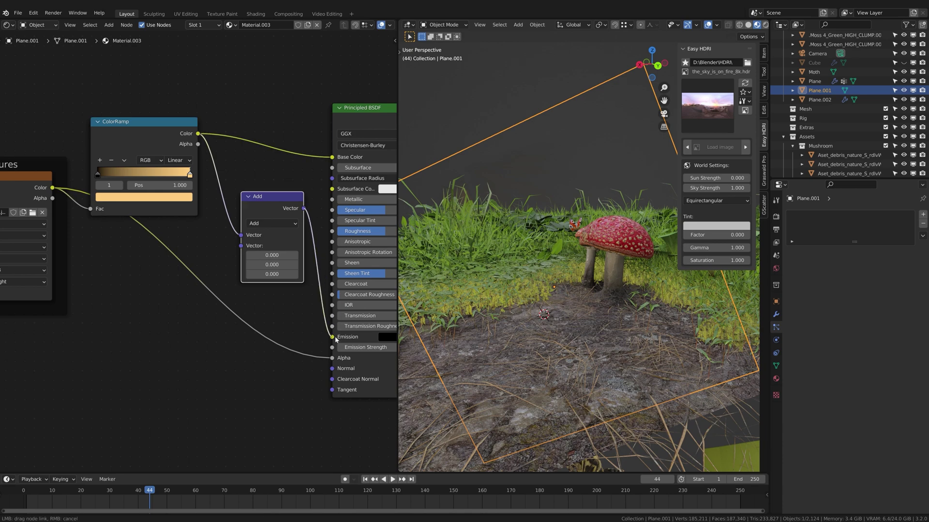
left_click(272, 223)
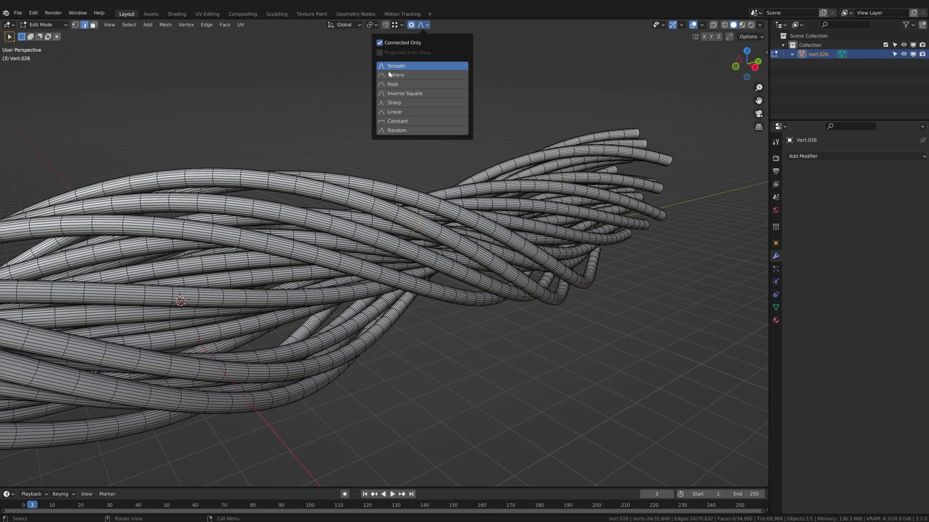
Move the selected edges of the cable bundle twice with connected-only, smooth proportional editing from different viewing angles
key("g")
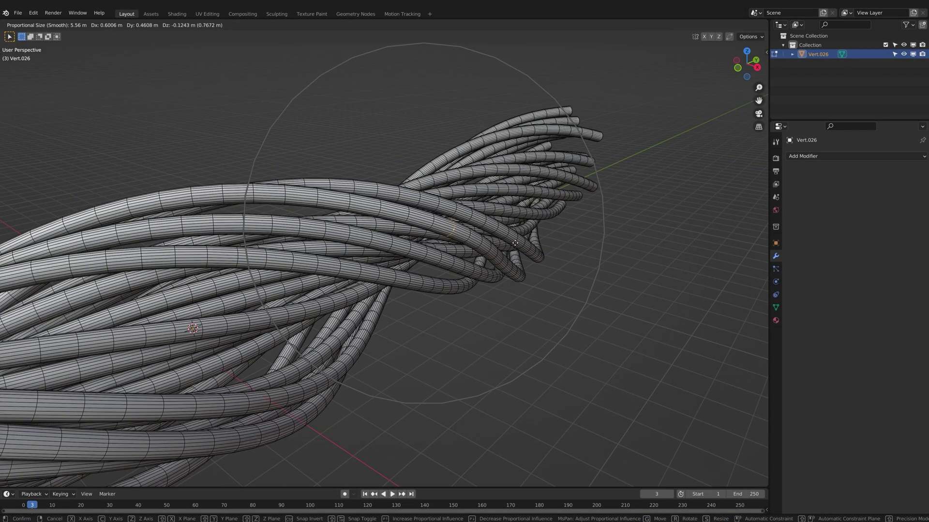
left_click(515, 243)
middle_click_drag(515, 243, 358, 247)
key("g")
left_click(444, 244)
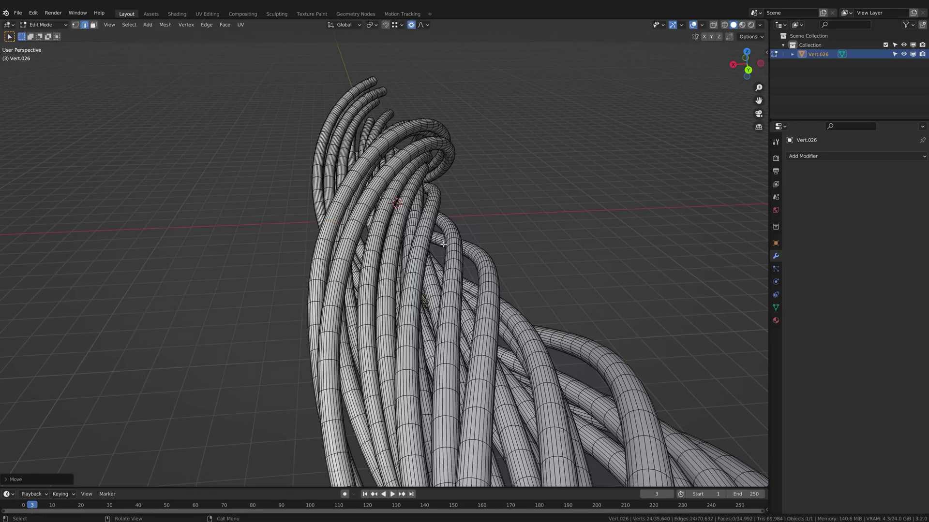
middle_click_drag(444, 244, 445, 246)
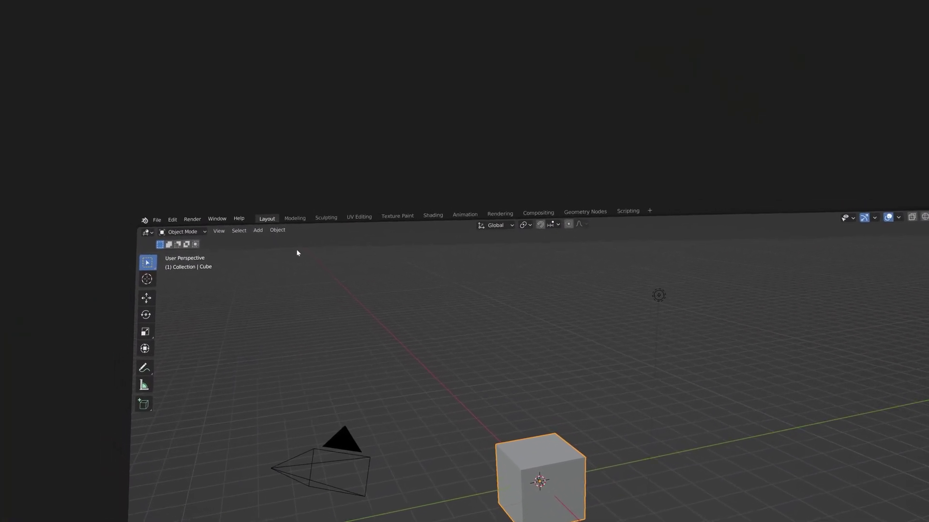
Delete the Modeling workspace
left_click(295, 218)
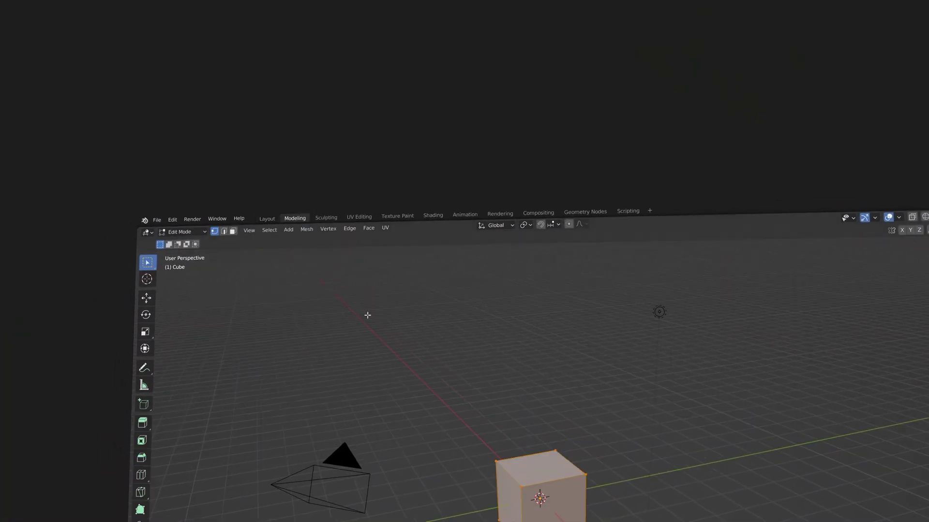
right_click(294, 218)
left_click(259, 245)
Reorder the UV Editing workspace and then the Layout workspace to the front, and switch to Texture Paint
left_click(326, 218)
right_click(325, 218)
left_click(290, 263)
left_click(298, 218)
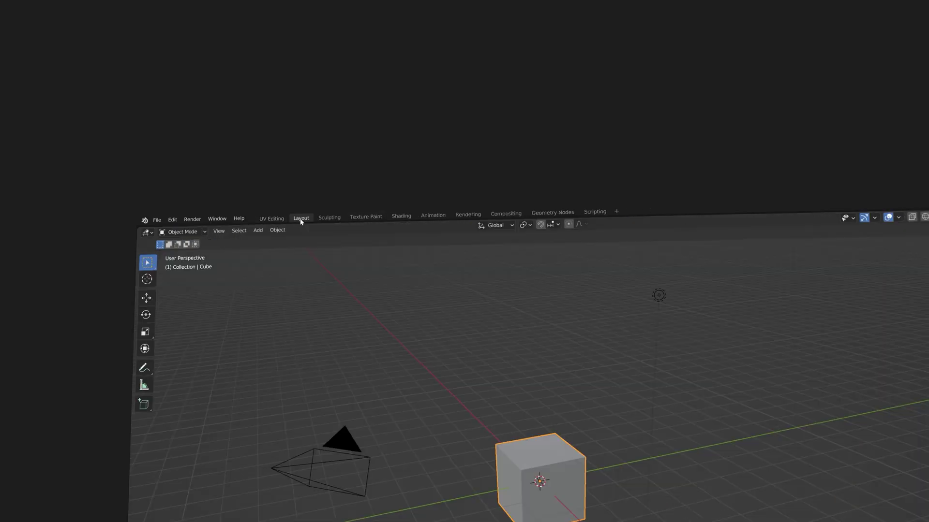
right_click(298, 218)
left_click(263, 262)
left_click(364, 217)
mouse_move(544, 241)
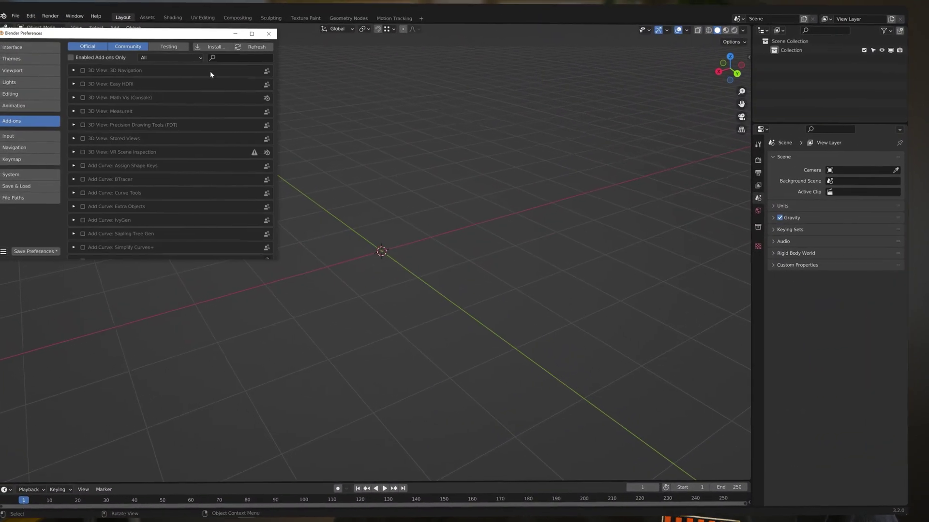
Search the add-ons for "gscatt", close the preferences and show the GScatter settings in the 3D viewport
left_click(146, 123)
type("gscatt")
left_click(274, 30)
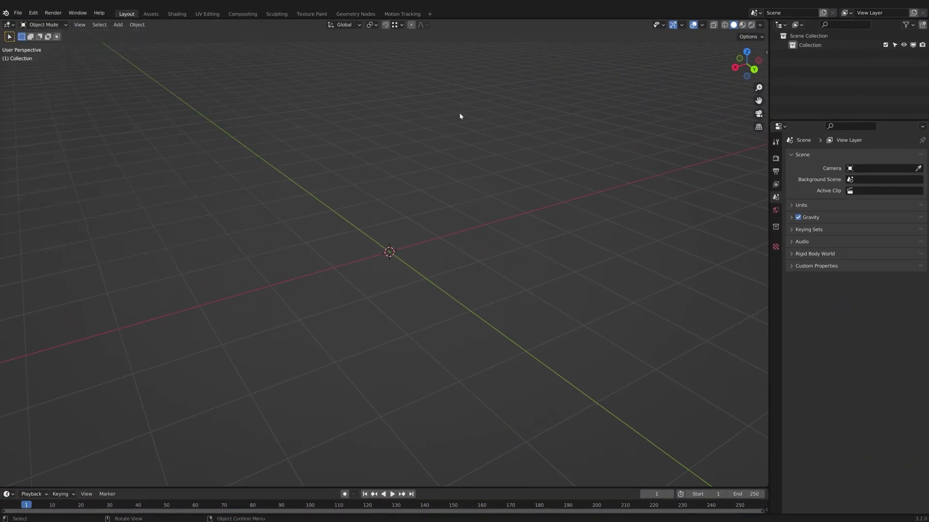
key("n")
left_click(763, 97)
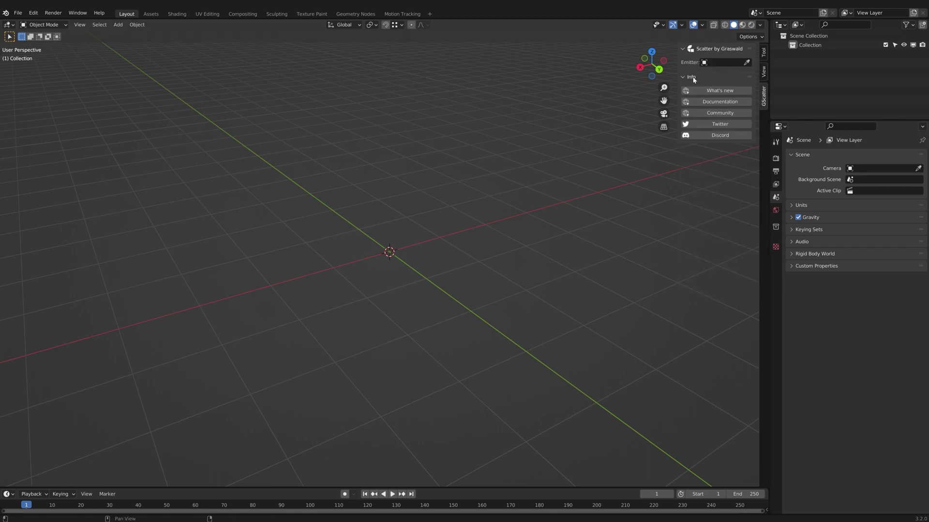
Add a plane, scale it up and assign it as the GScatter emitter
key("shift+a")
left_click(423, 285)
key("s")
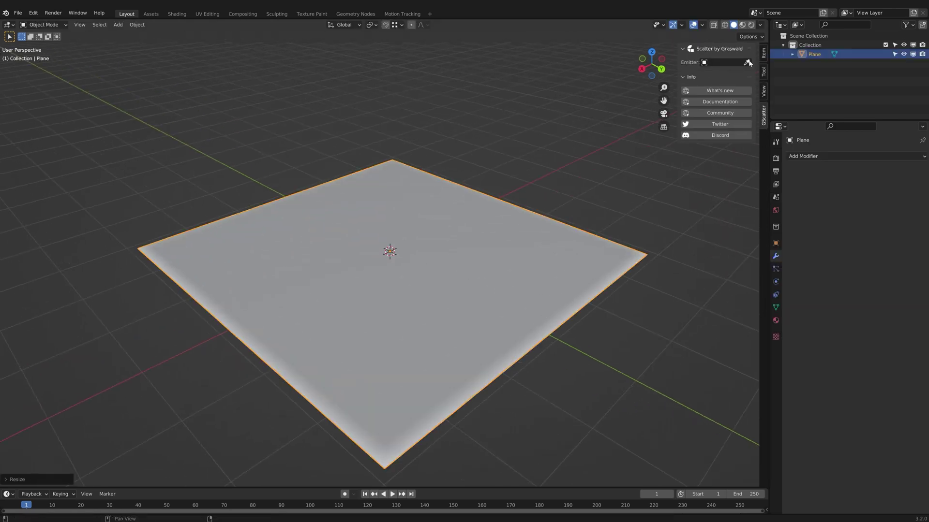
left_click(746, 62)
Scatter the Creeping Bentgrass Big asset across the plane
left_click(748, 74)
left_click(341, 67)
left_click(526, 387)
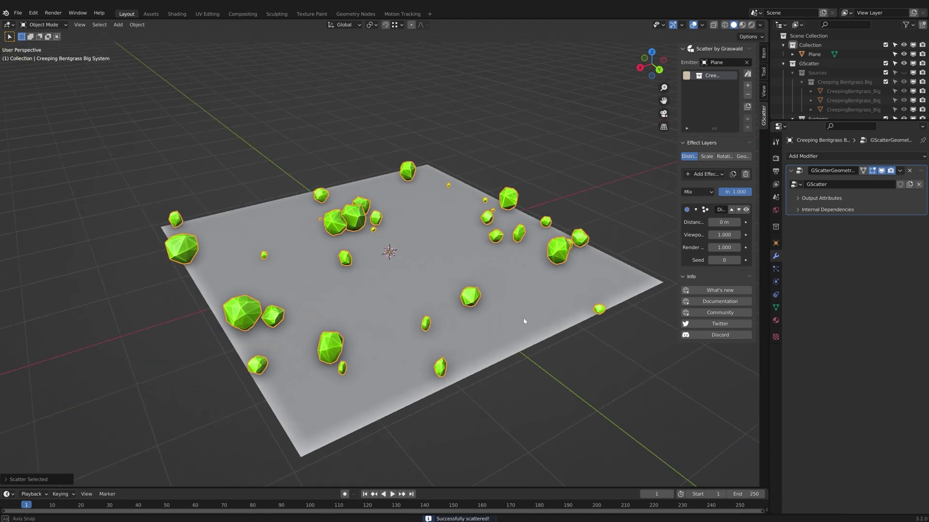
Set the grass distribution's viewport density to 15 and its render density to 34
left_click_drag(714, 235, 773, 234)
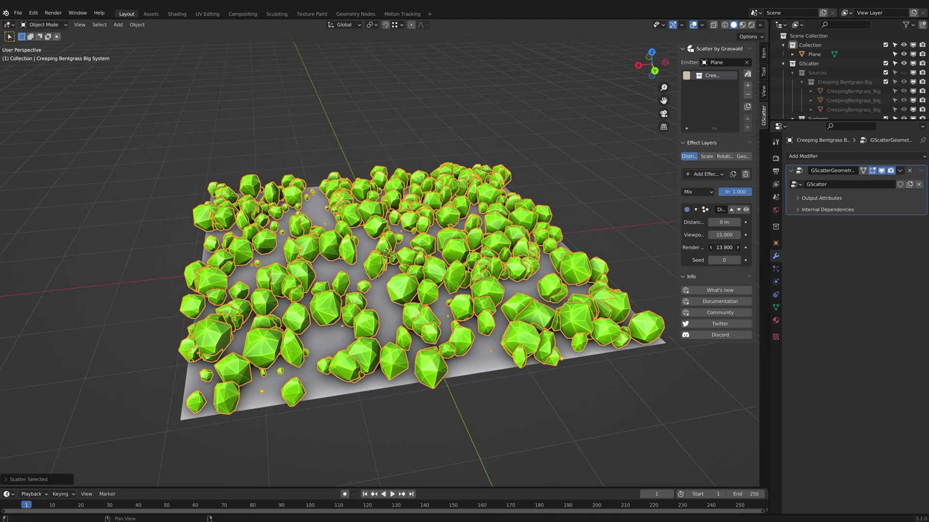
middle_click_drag(556, 242, 499, 229)
scroll(540, 242, "up", 1)
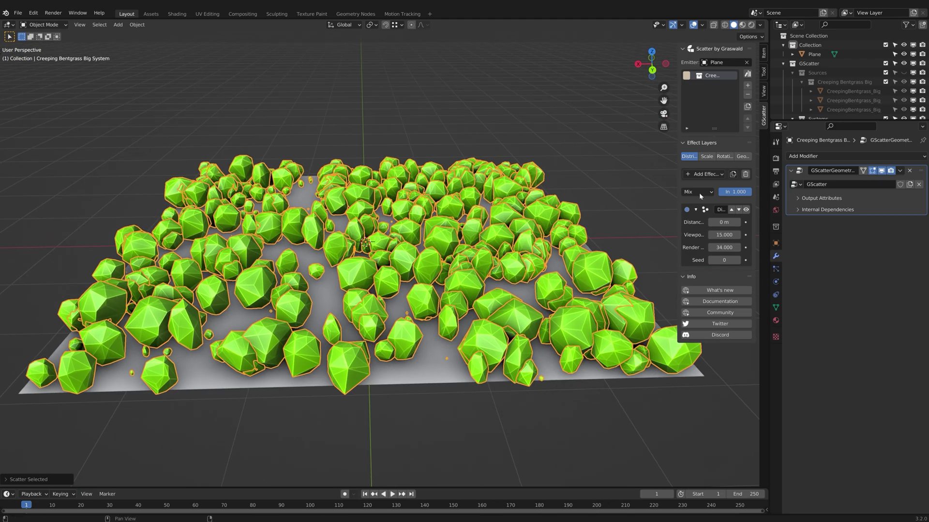
Disable the placeholder geometry effect so the real grass models are used, and display the scene in Material Preview
left_click(746, 210)
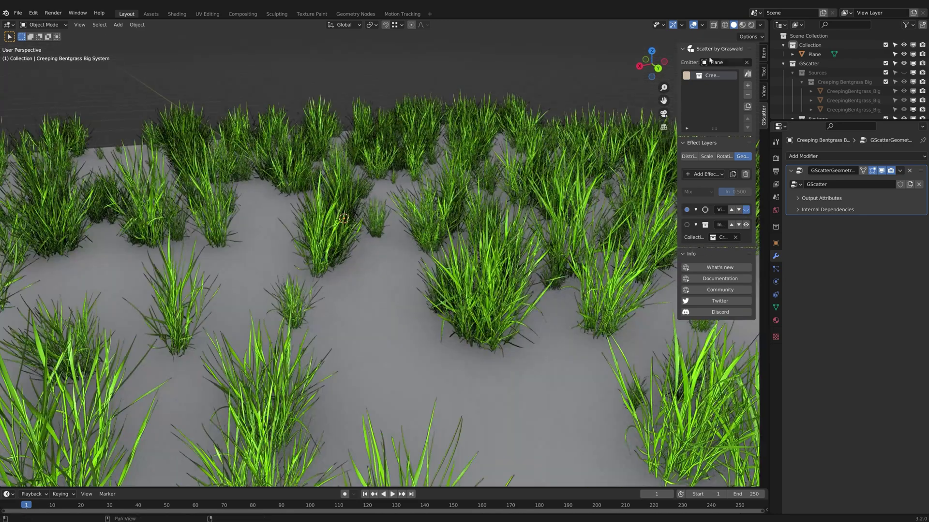
left_click(741, 24)
scroll(540, 242, "down", 3)
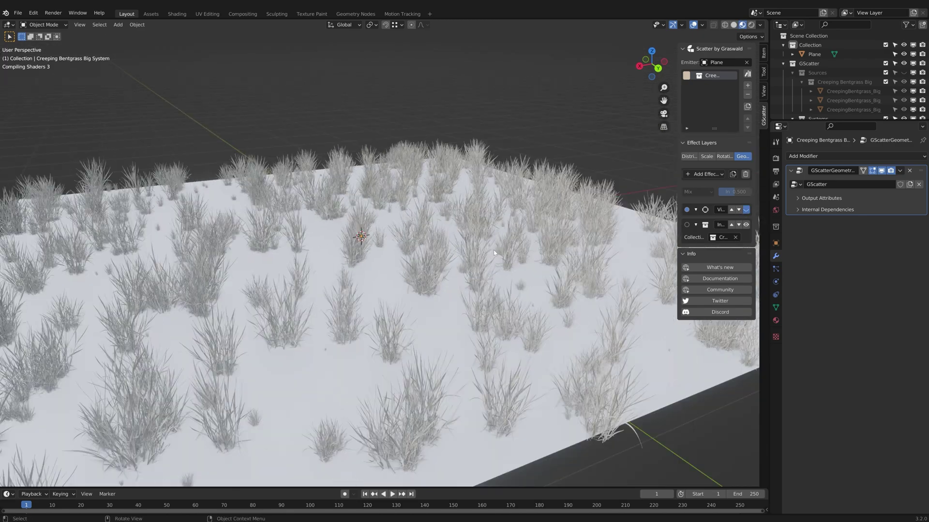
mouse_move(539, 242)
middle_mouse_down()
mouse_move(494, 242)
mouse_move(479, 212)
middle_mouse_up()
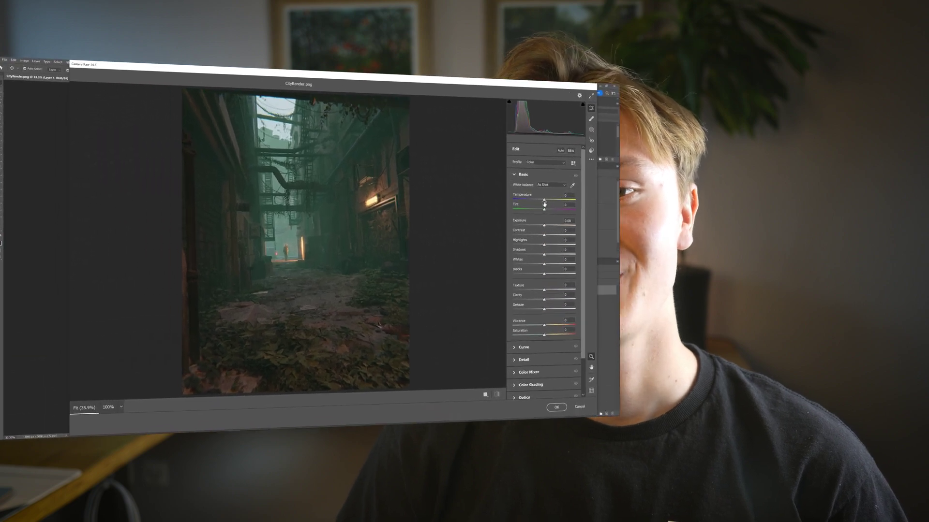
In Photoshop's Camera Raw filter for CityRender.png, set the tint to +12, raise the temperature, and adjust the exposure and tonal values
left_click_drag(408, 212, 413, 211)
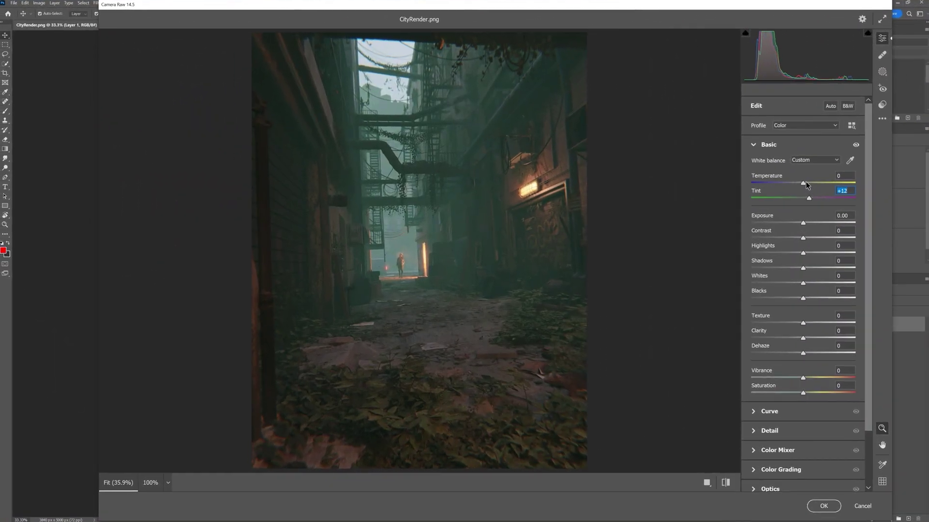
left_click_drag(804, 184, 808, 184)
mouse_move(803, 238)
left_mouse_down()
mouse_move(816, 239)
mouse_move(807, 224)
left_mouse_up()
left_click_drag(806, 260, 812, 261)
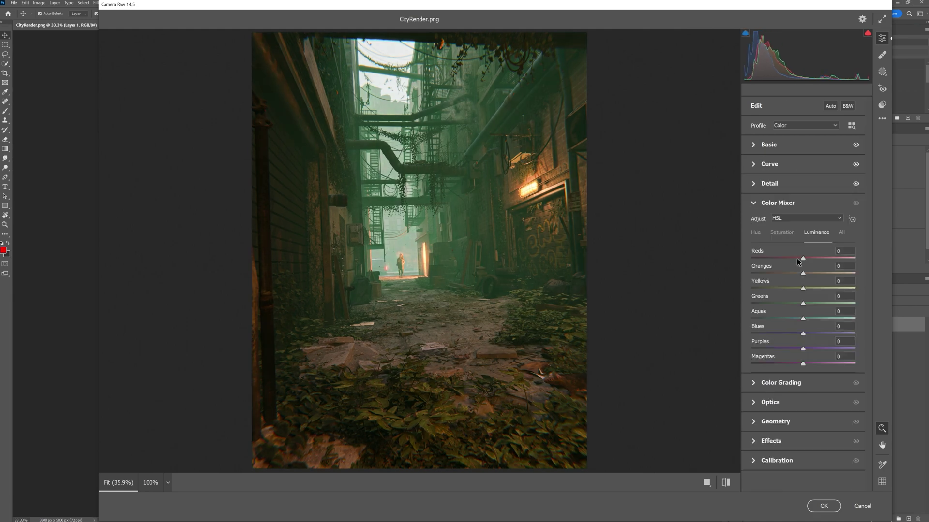
Set the saturation of oranges to +20 and yellows to +19, and grade shadows orange and highlights green with hue 158, saturation 16
mouse_move(803, 304)
left_mouse_down()
mouse_move(757, 304)
mouse_move(803, 313)
left_mouse_up()
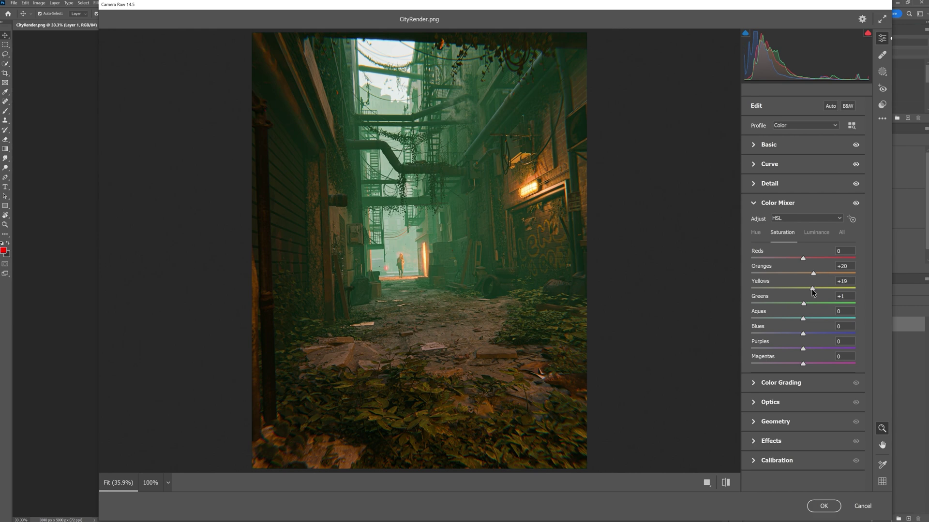
left_click(780, 383)
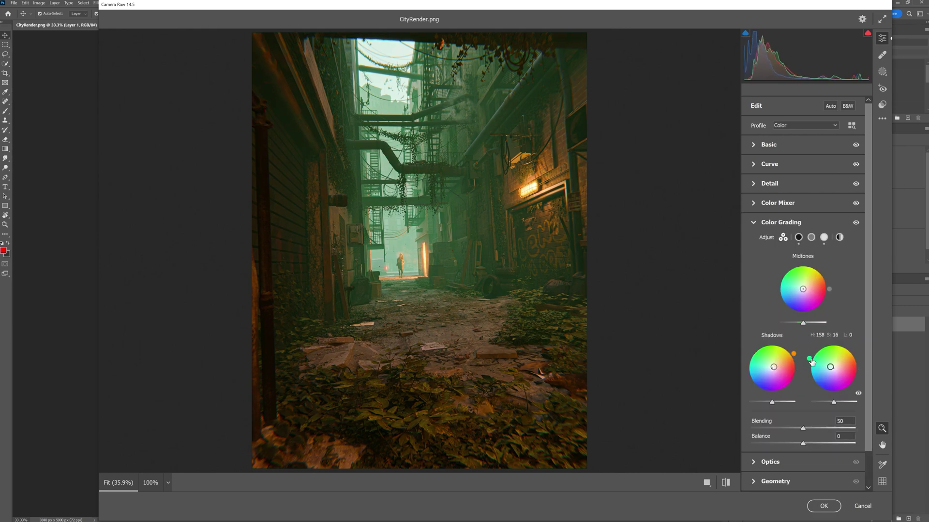
Add a grain effect of 6 to the image
left_click(771, 281)
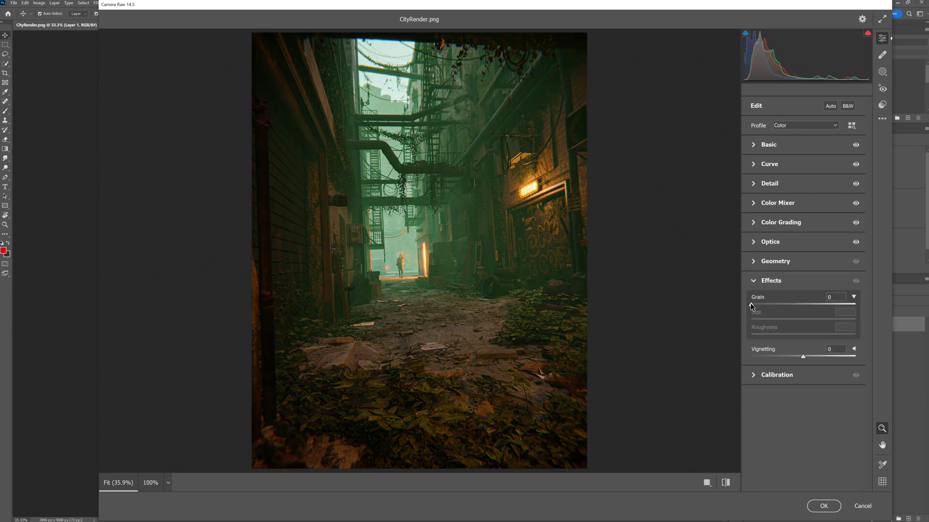
left_click_drag(751, 304, 770, 305)
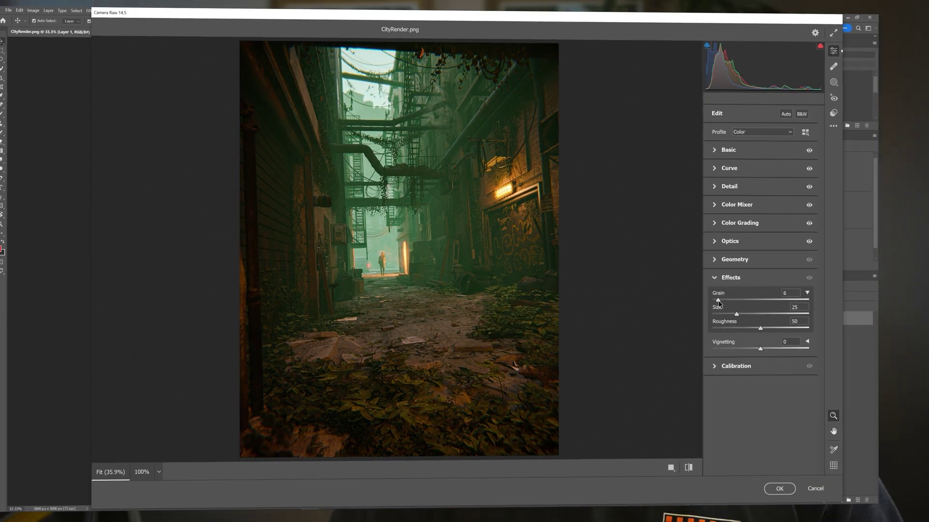